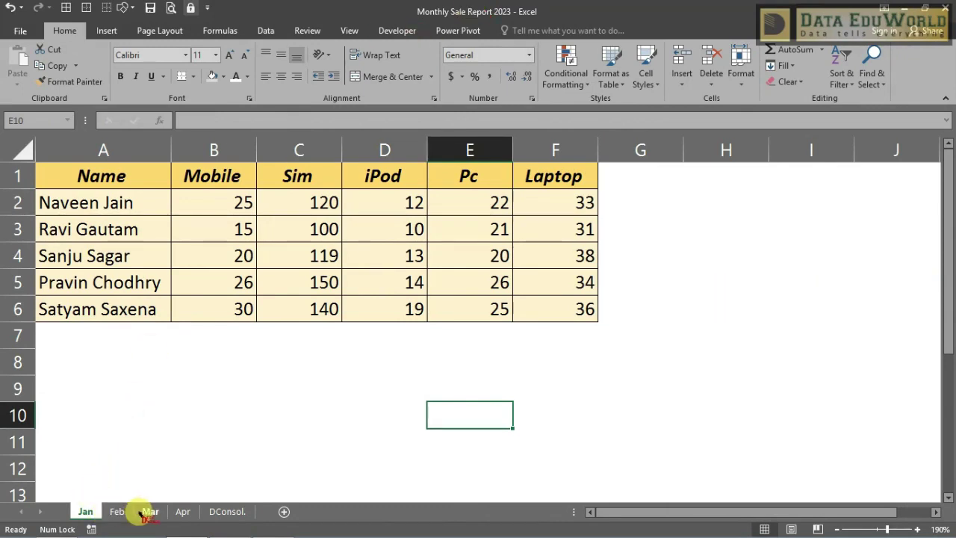
Look through the Jan, Feb, Mar and Apr sales sheets and the empty summary table on the DConsol. sheet.
left_click(184, 511)
left_click(150, 512)
left_click(118, 511)
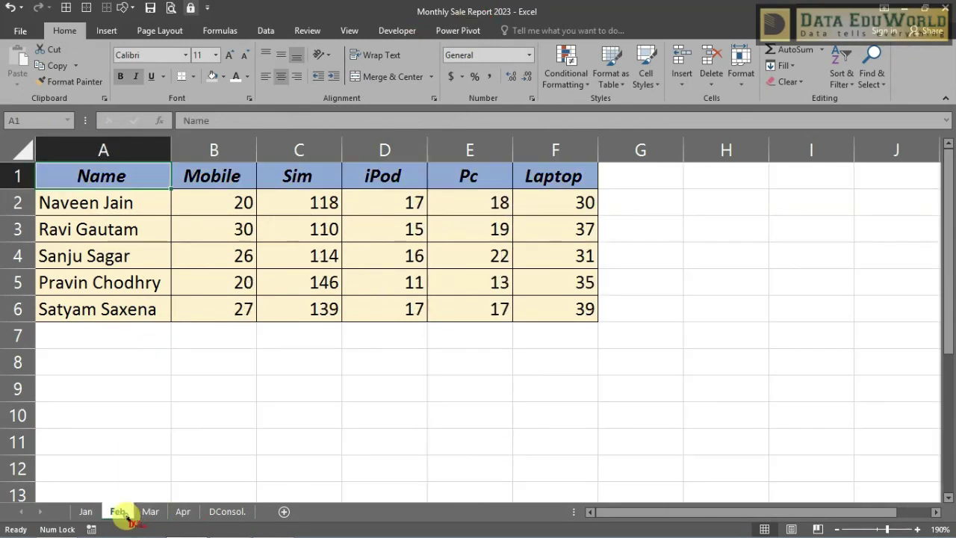
left_click(86, 512)
left_click(214, 309)
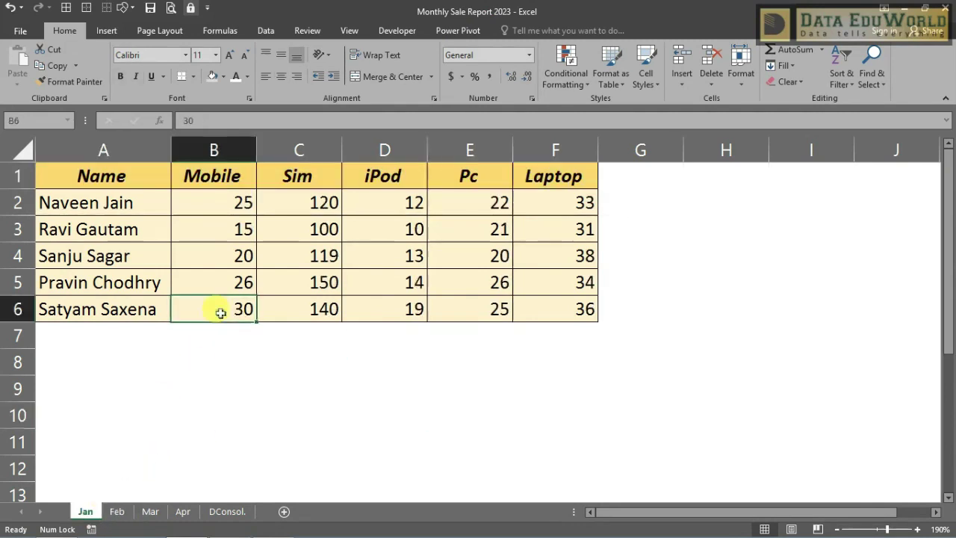
left_click(120, 512)
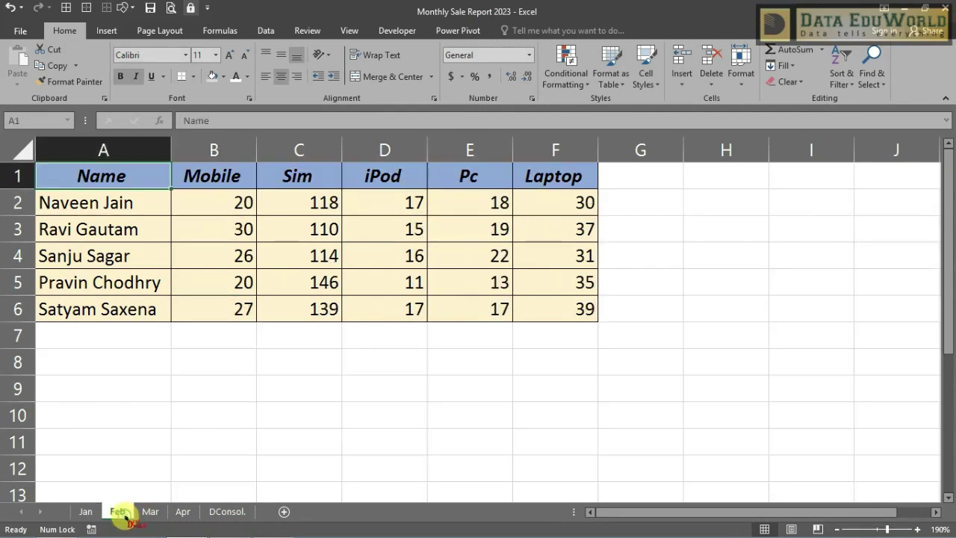
left_click(268, 356)
left_click(152, 512)
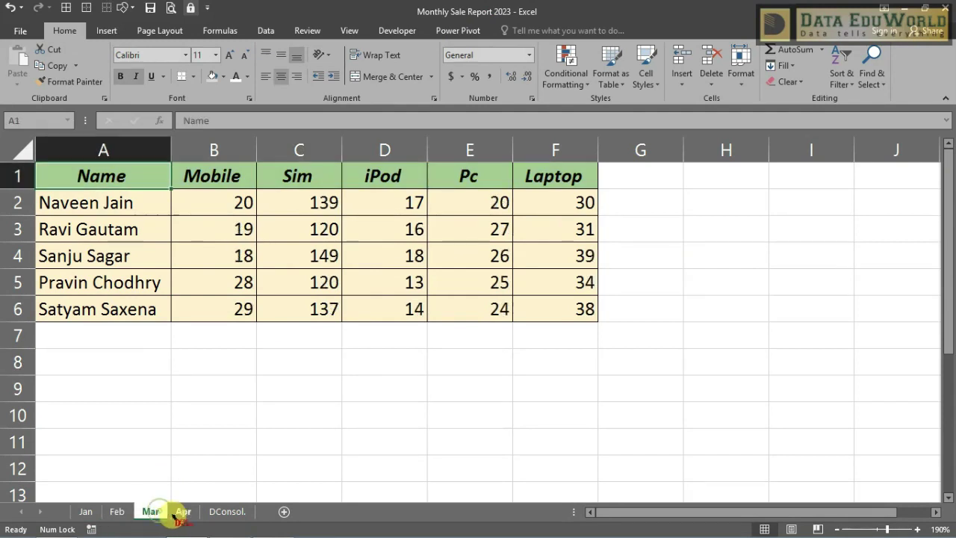
left_click(227, 511)
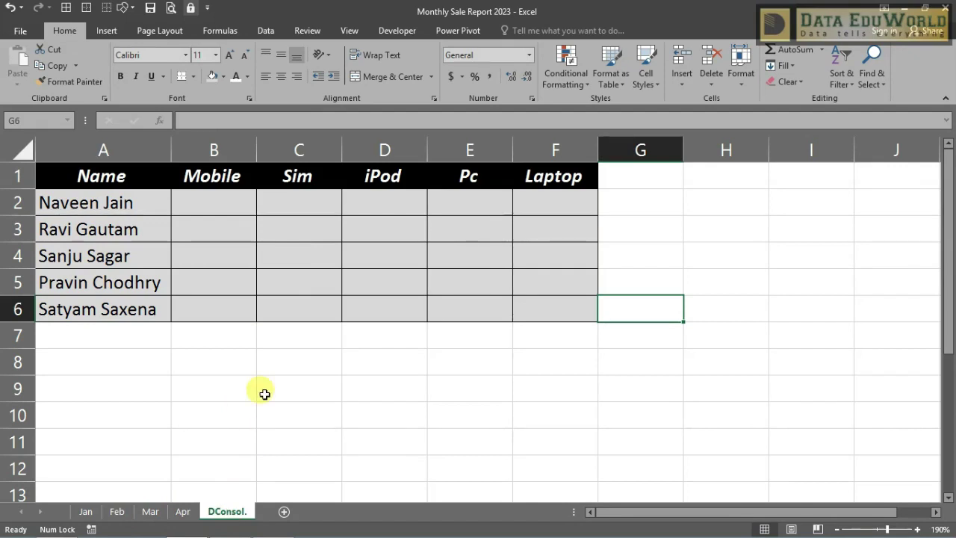
Examine the sales figures in B2:F6 on the Jan sheet, including the first salesperson's row B2:F2.
left_click(87, 512)
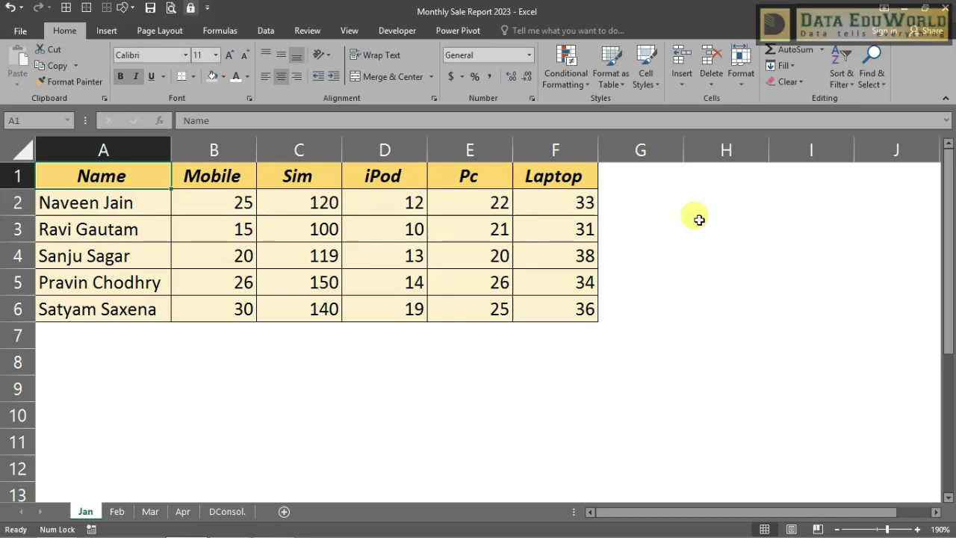
left_click(243, 202)
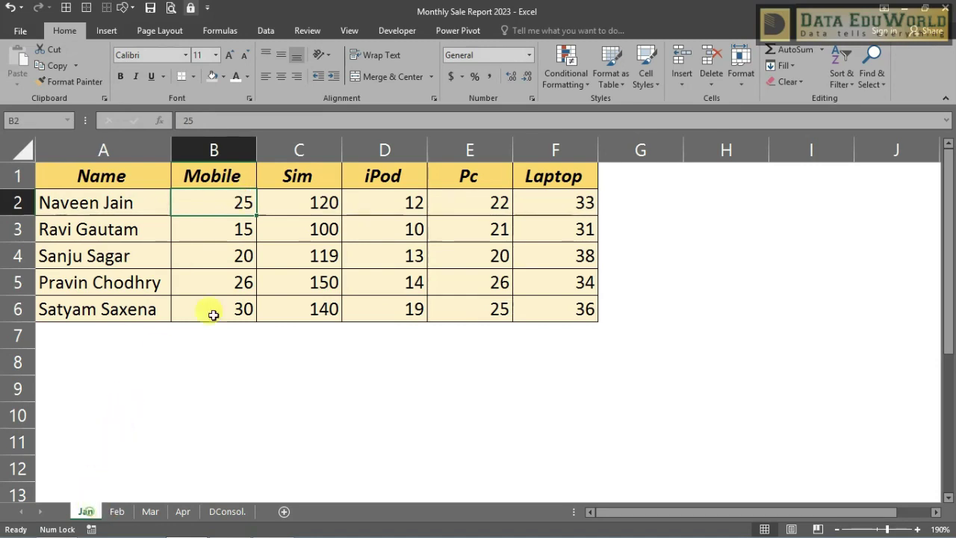
left_click_drag(233, 203, 548, 312)
left_click(452, 223)
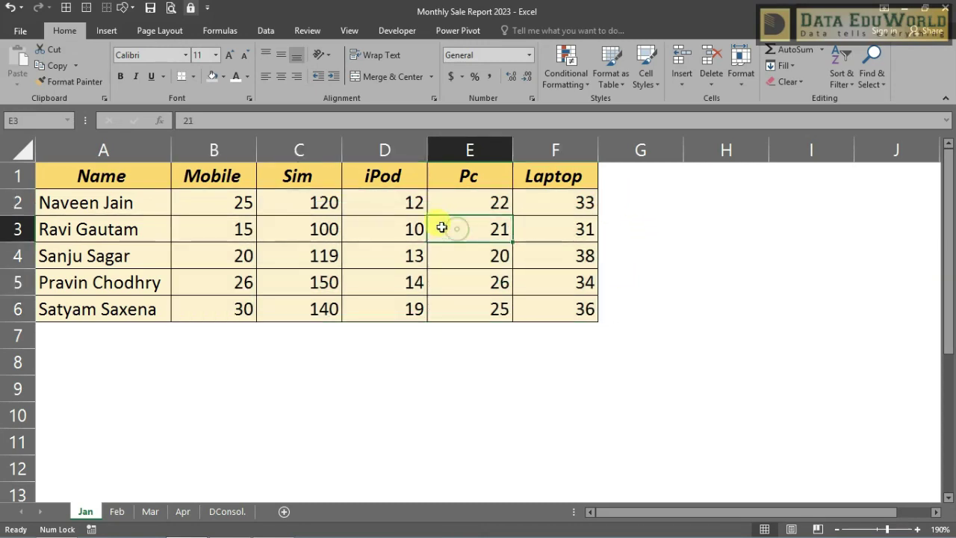
left_click_drag(234, 202, 553, 203)
left_click(276, 249)
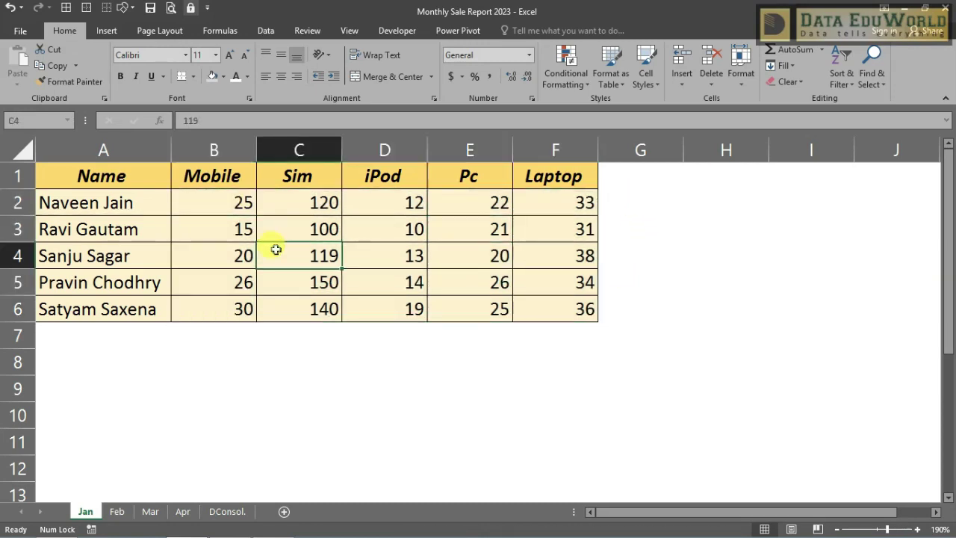
left_click(216, 201)
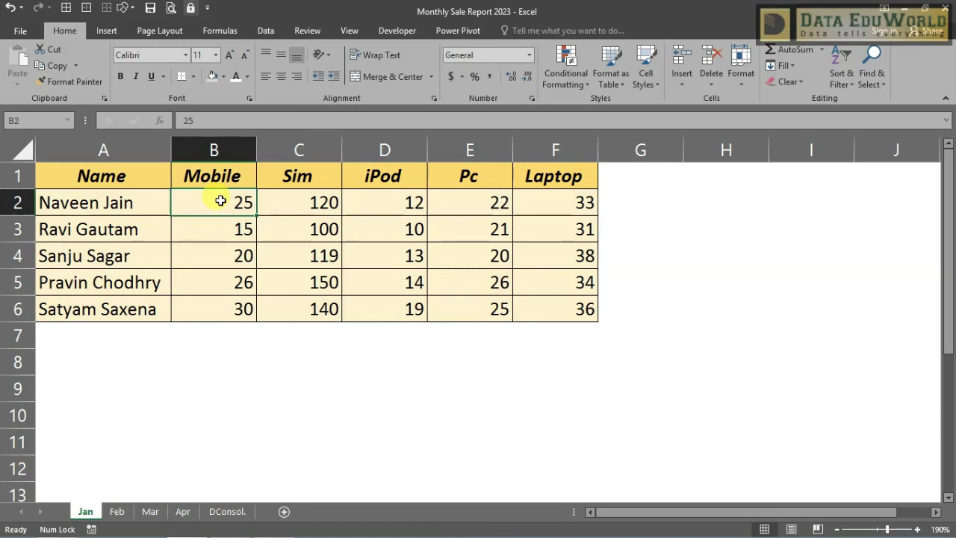
left_click_drag(221, 201, 540, 212)
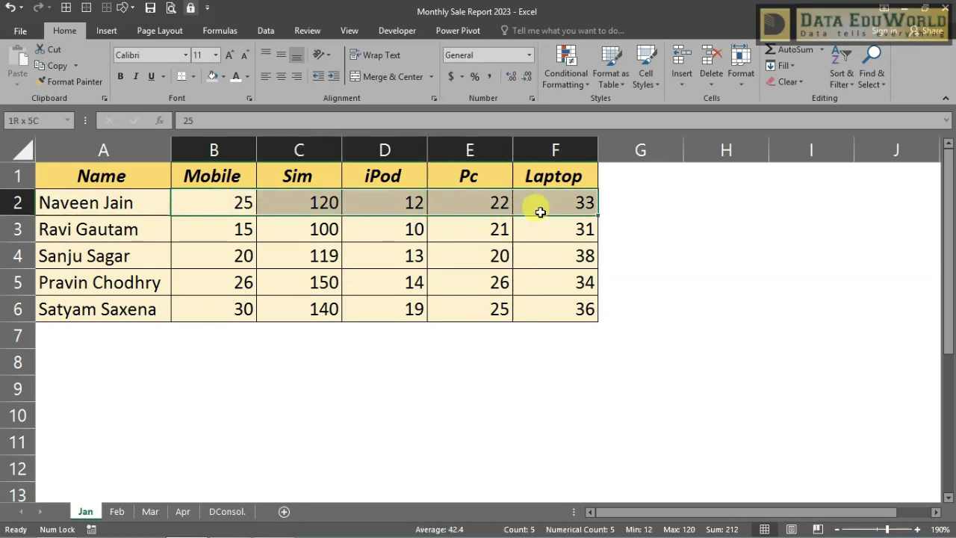
Total the first salesperson's row in G2 of the Jan sheet with =SUM(B2:F2) and fill the formula down to G6.
left_click(625, 199)
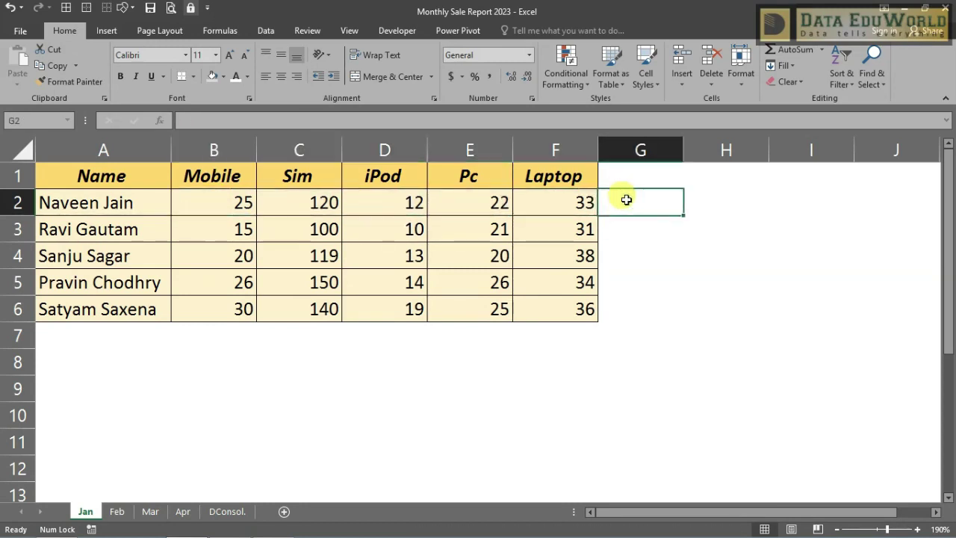
type("=sum")
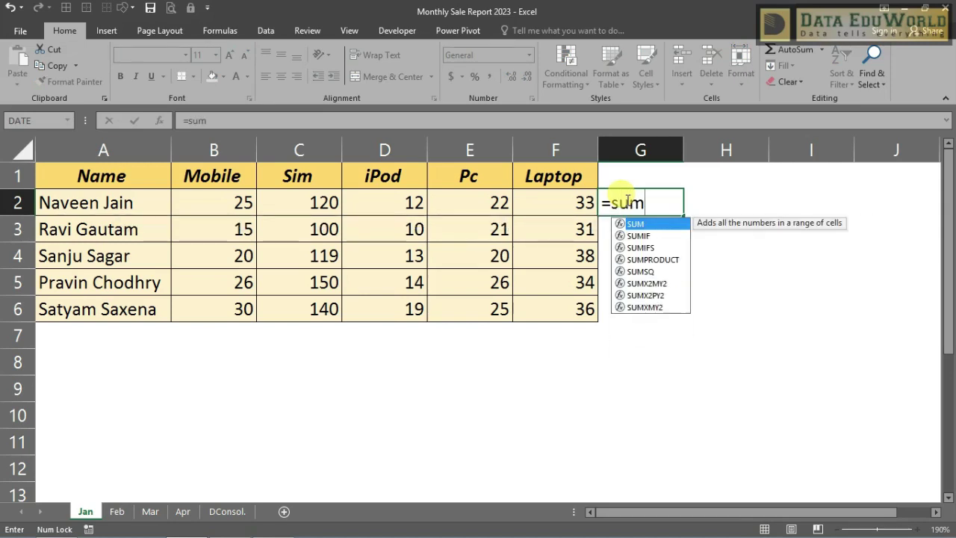
key("Tab")
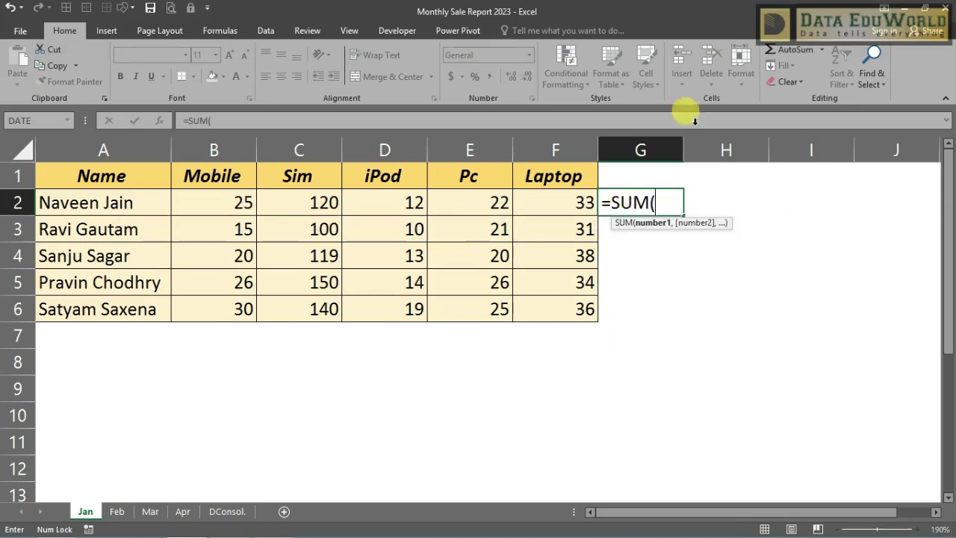
left_click(241, 200)
left_click_drag(240, 200, 537, 204)
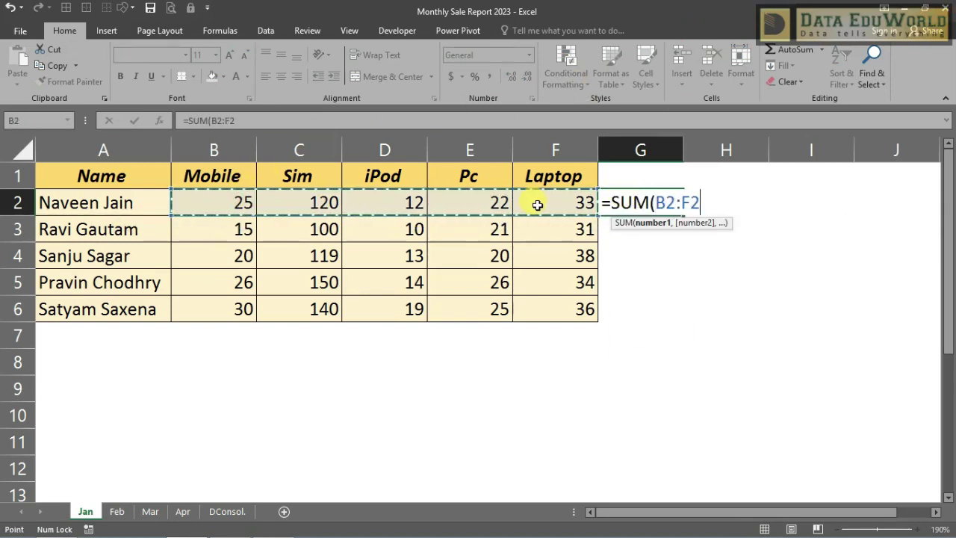
key("Return")
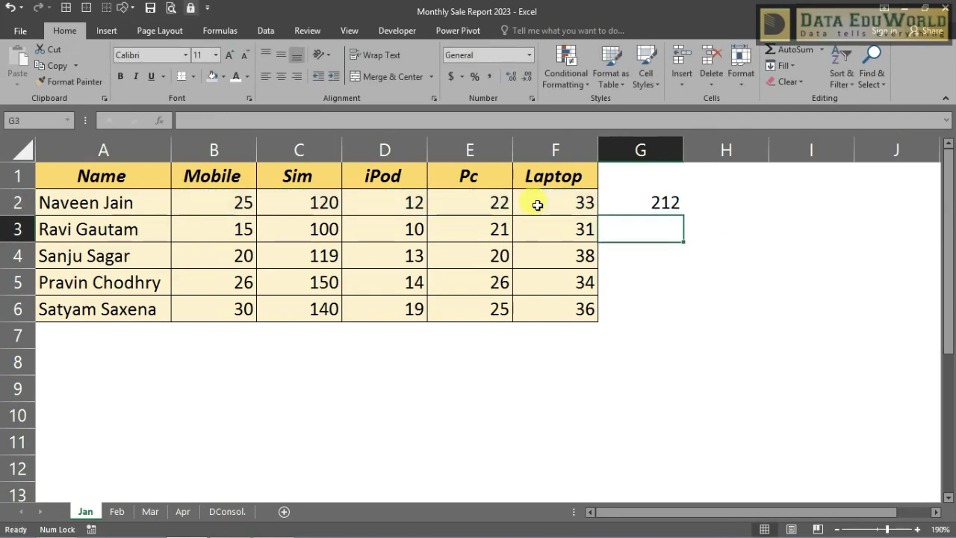
left_click(657, 202)
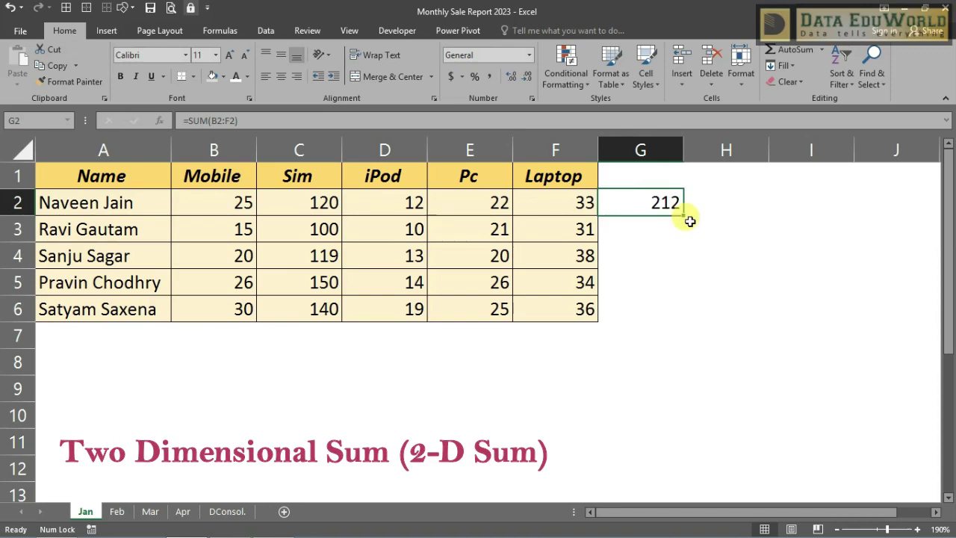
left_click_drag(684, 217, 670, 309)
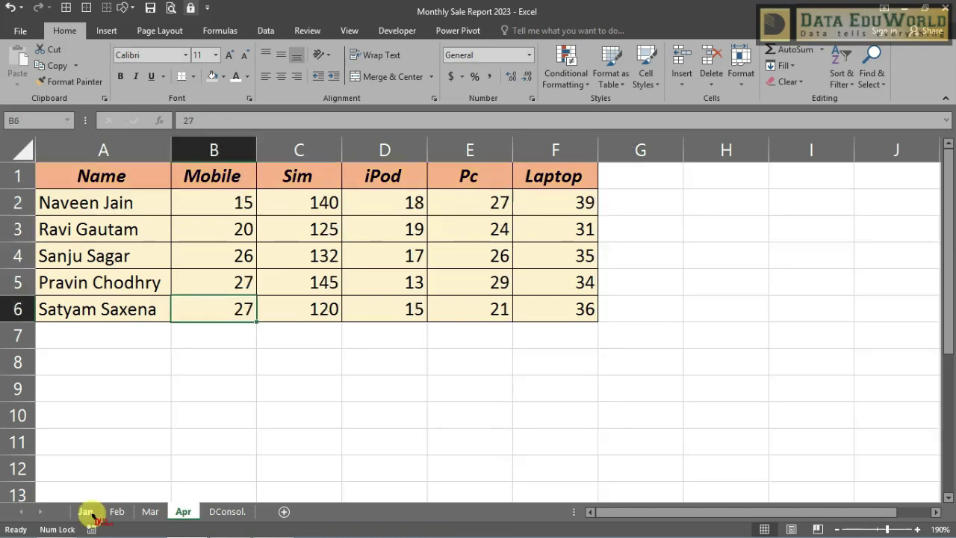
Review the monthly tables again on the Apr, Mar, Feb and Jan sheets.
left_click(85, 510)
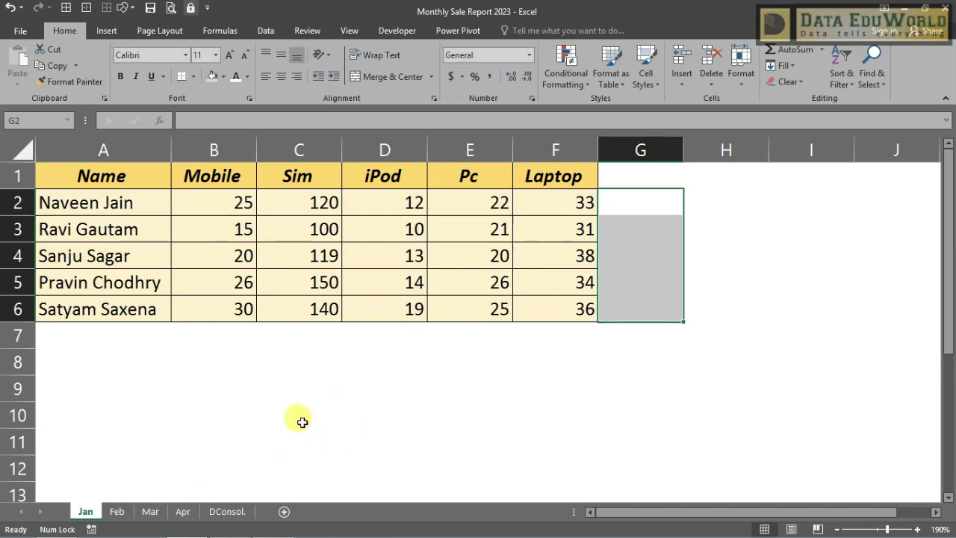
left_click(188, 512)
left_click(152, 512)
left_click(117, 512)
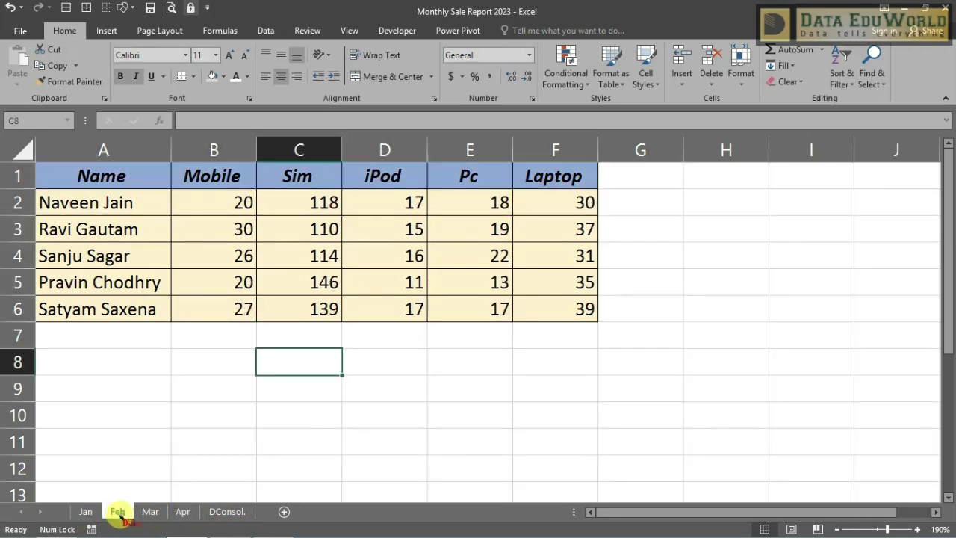
left_click(86, 513)
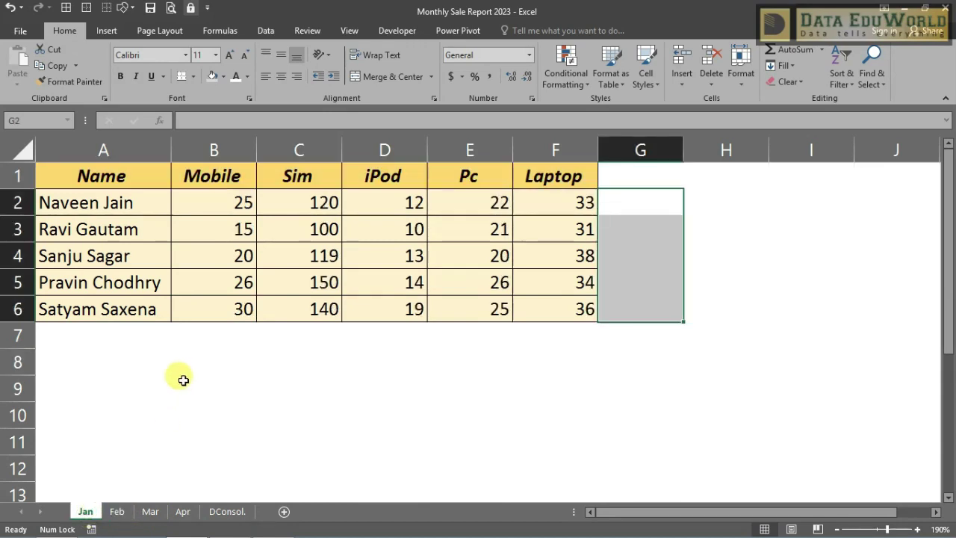
Compare the position and layout of the A1:F6 tables across the Jan, Feb, Mar and Apr sheets.
left_click(183, 379)
left_click_drag(107, 168, 567, 308)
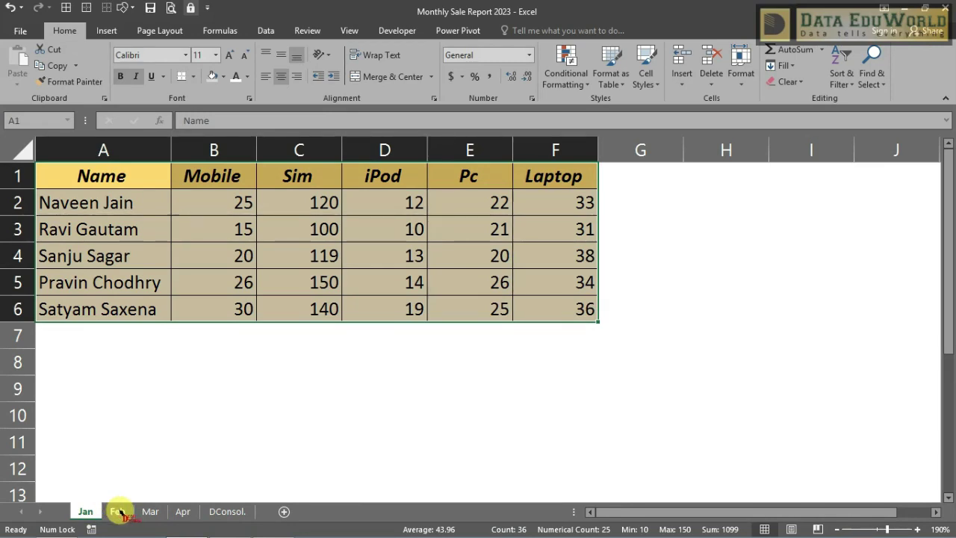
left_click(117, 511)
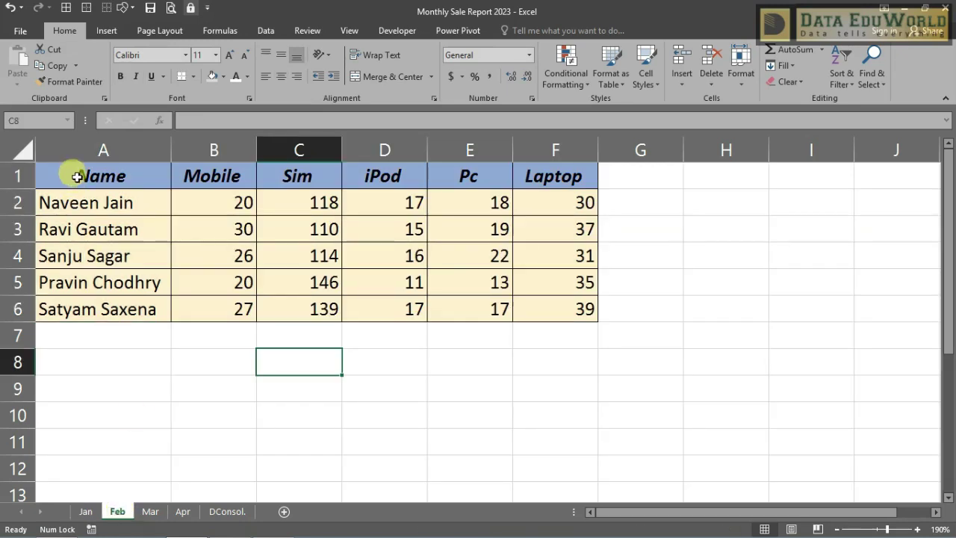
left_click_drag(72, 175, 581, 307)
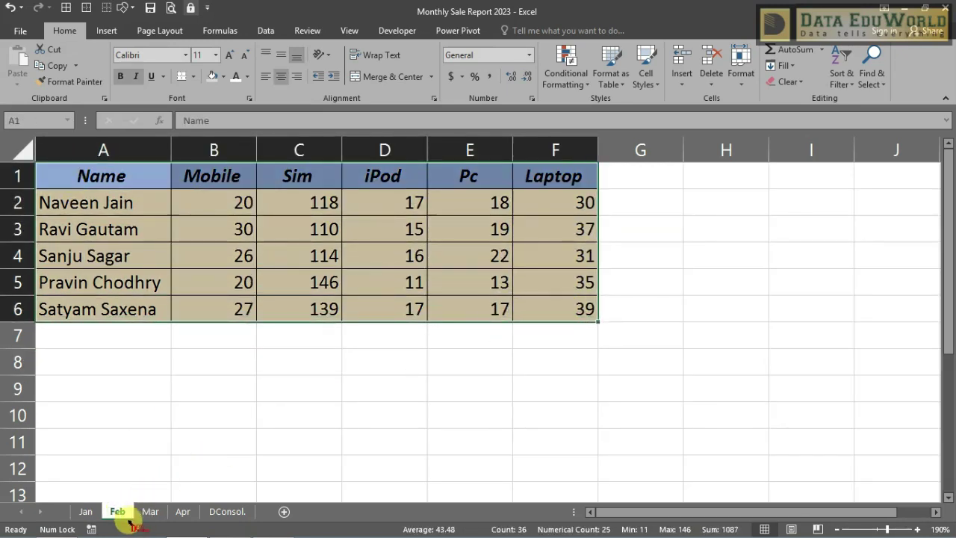
left_click(149, 512)
left_click_drag(72, 174, 98, 187)
left_click(188, 511)
left_click(85, 512)
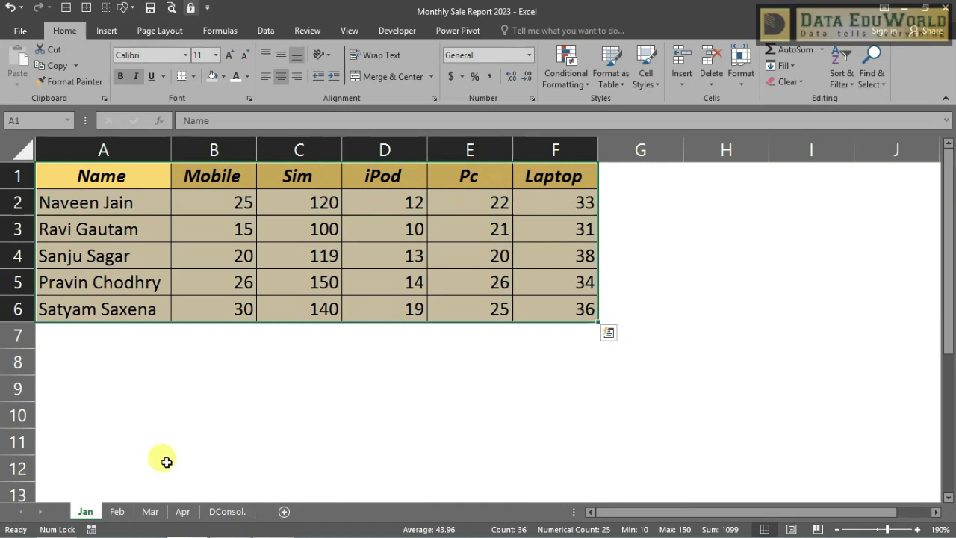
key("ctrl+Home")
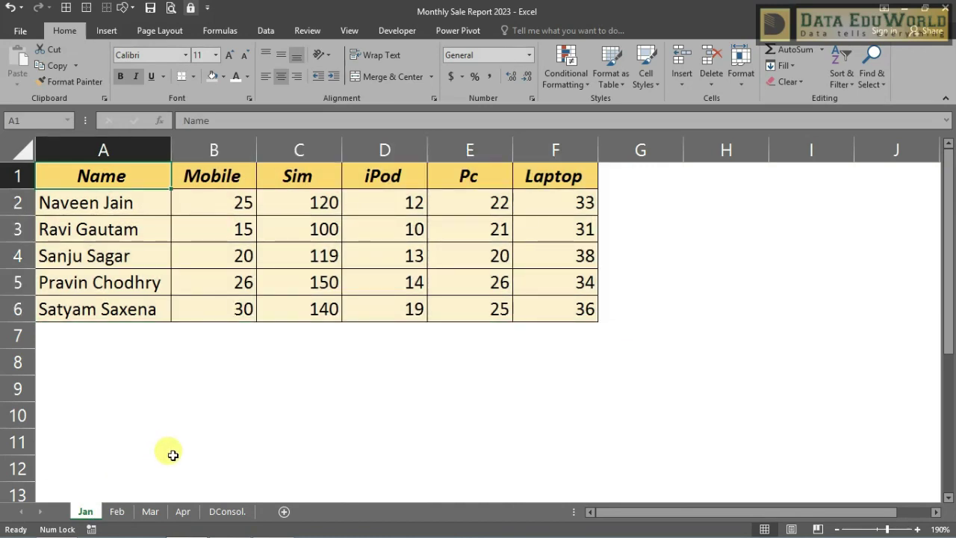
left_click(150, 511)
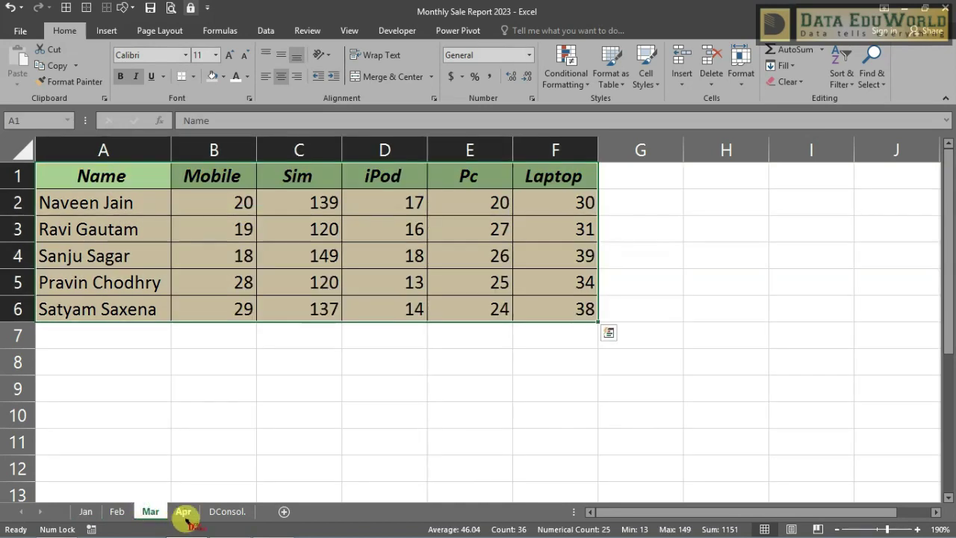
left_click(183, 513)
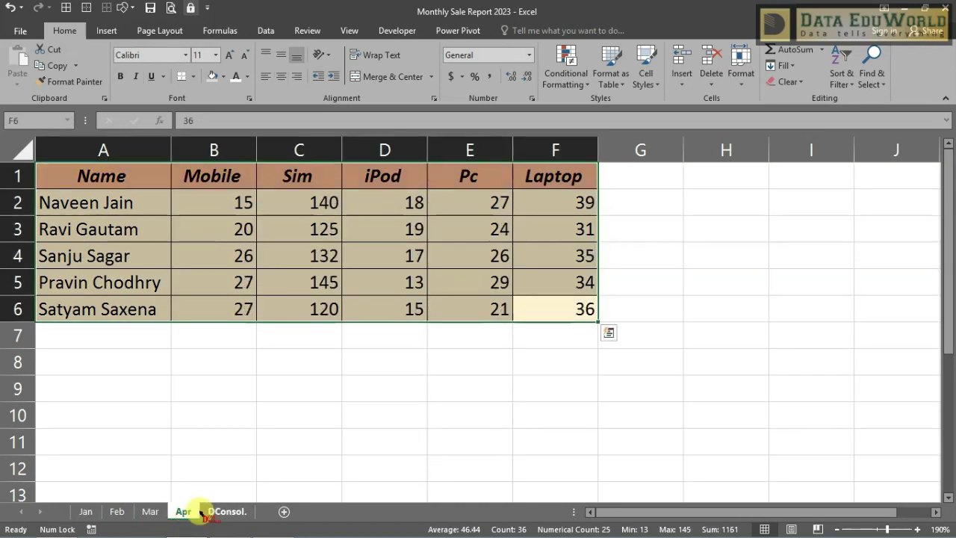
left_click(177, 433)
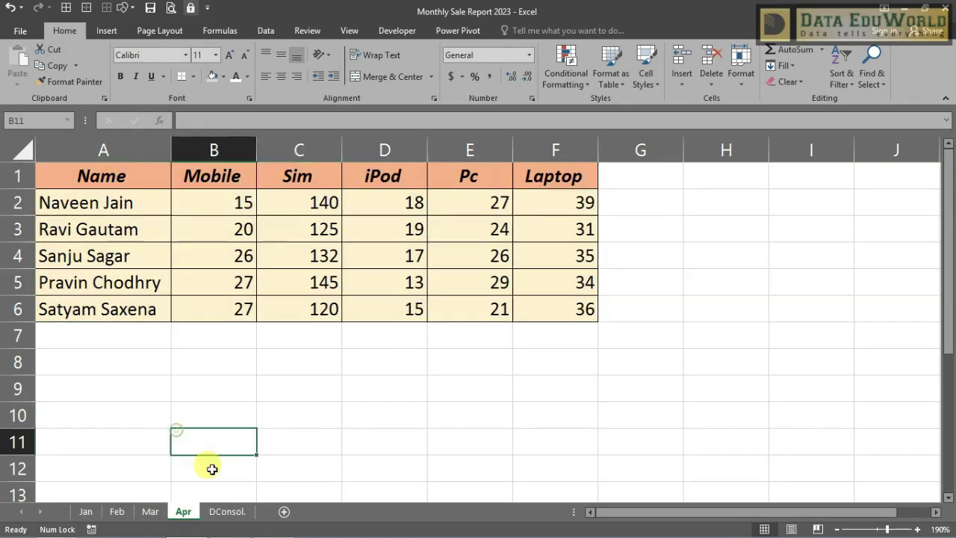
Enter =Jan!B2+Feb!B2+Mar!B2+Apr!B2 in B2 of the DConsol. sheet to total the first salesperson's Mobile sales.
left_click(228, 510)
left_click(213, 203)
type("=")
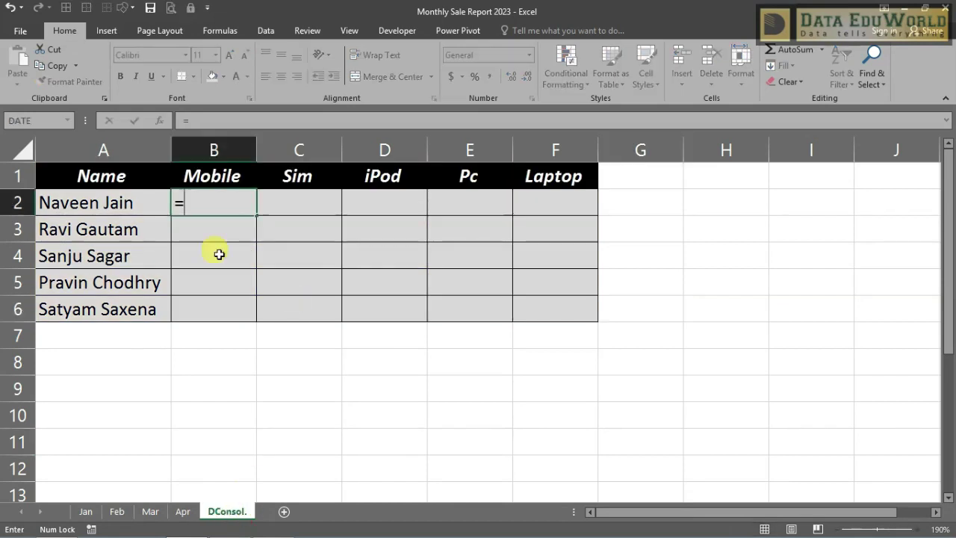
left_click(84, 511)
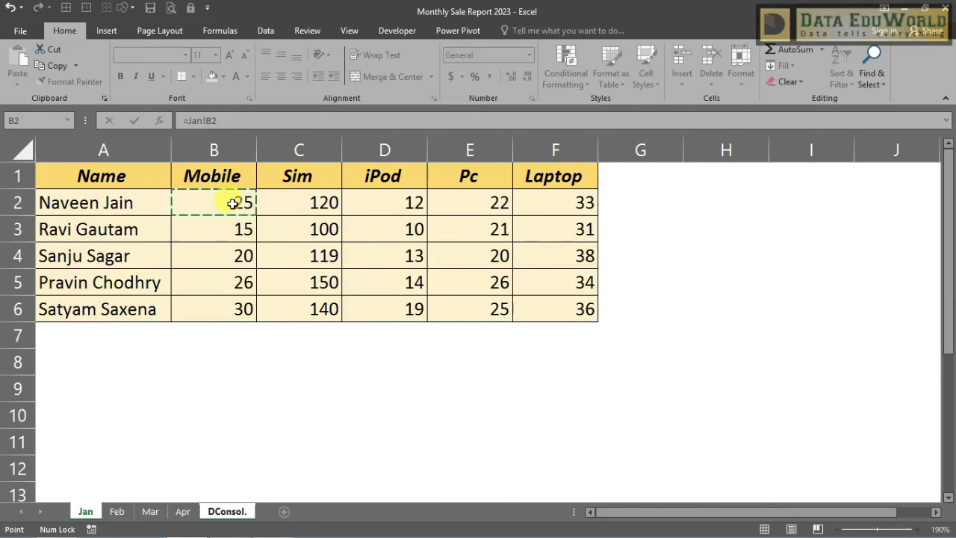
left_click(277, 121)
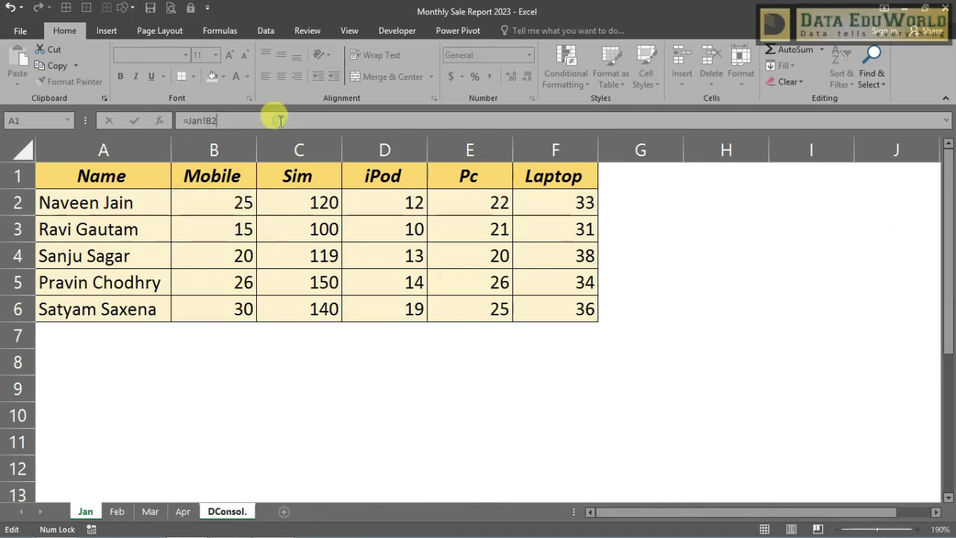
type("+")
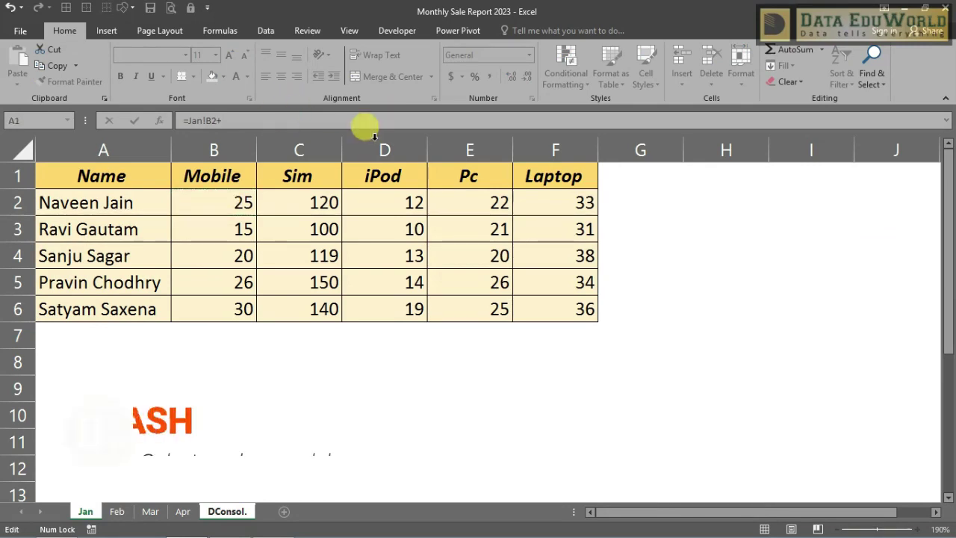
left_click(119, 511)
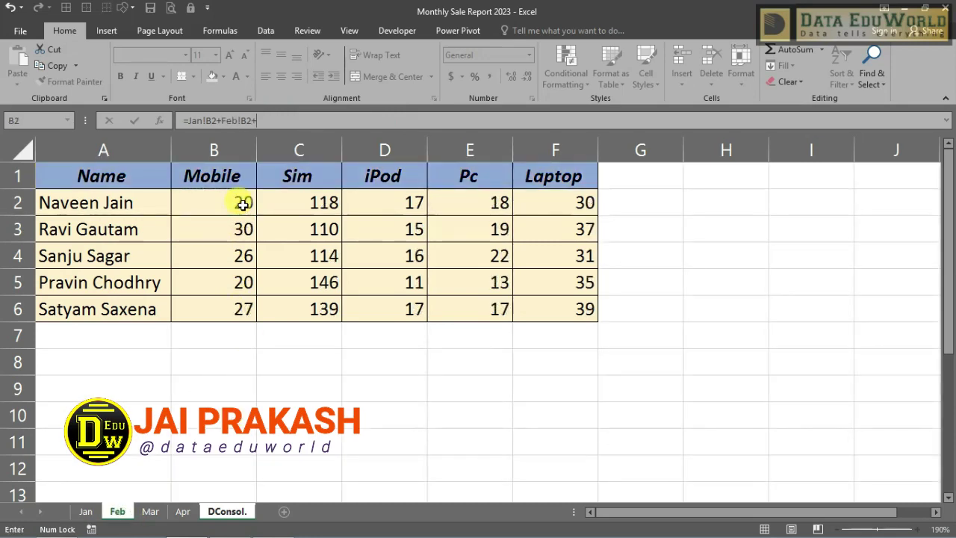
left_click(151, 511)
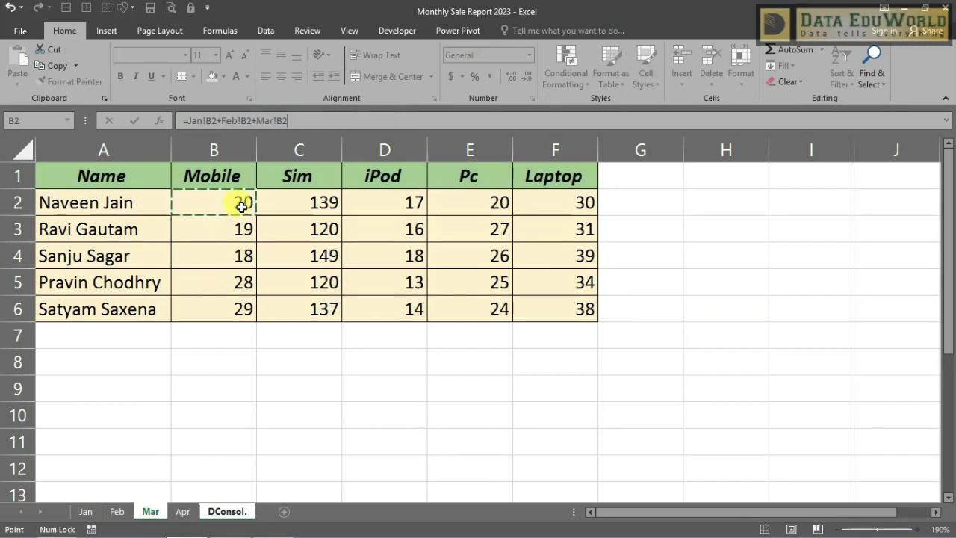
type("+")
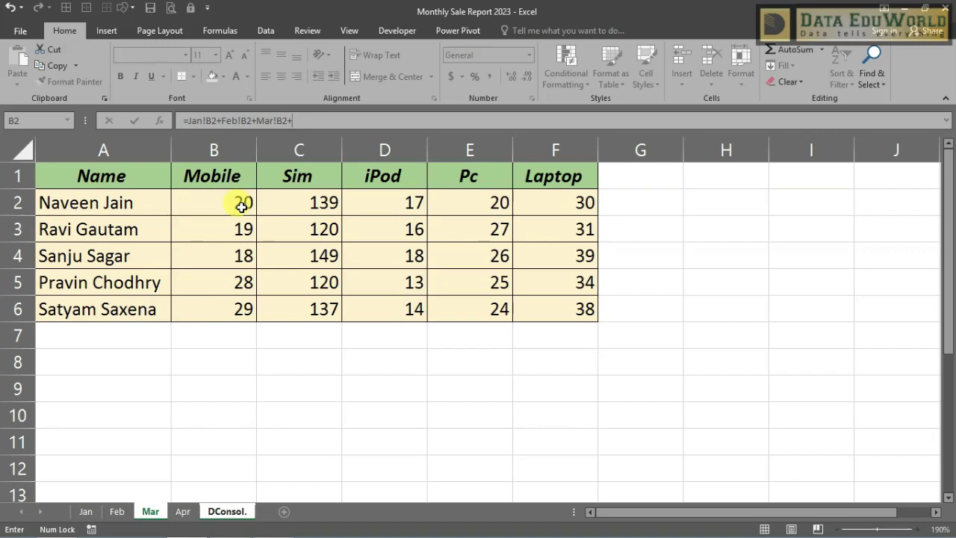
left_click(182, 511)
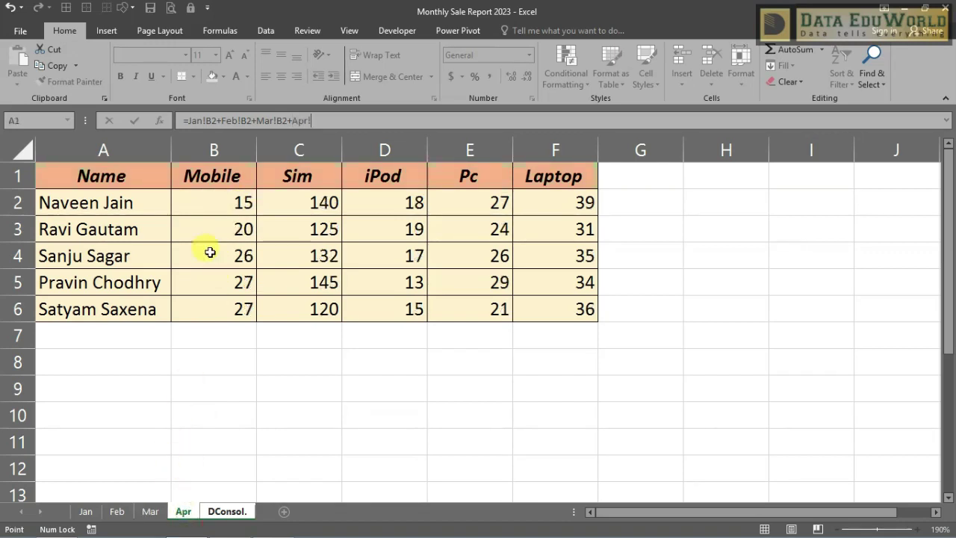
left_click(220, 198)
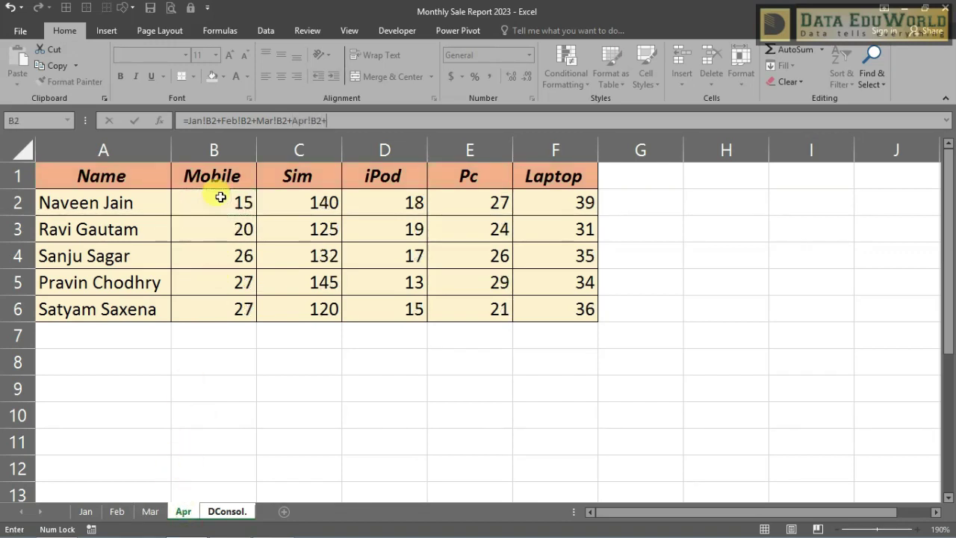
key("Return")
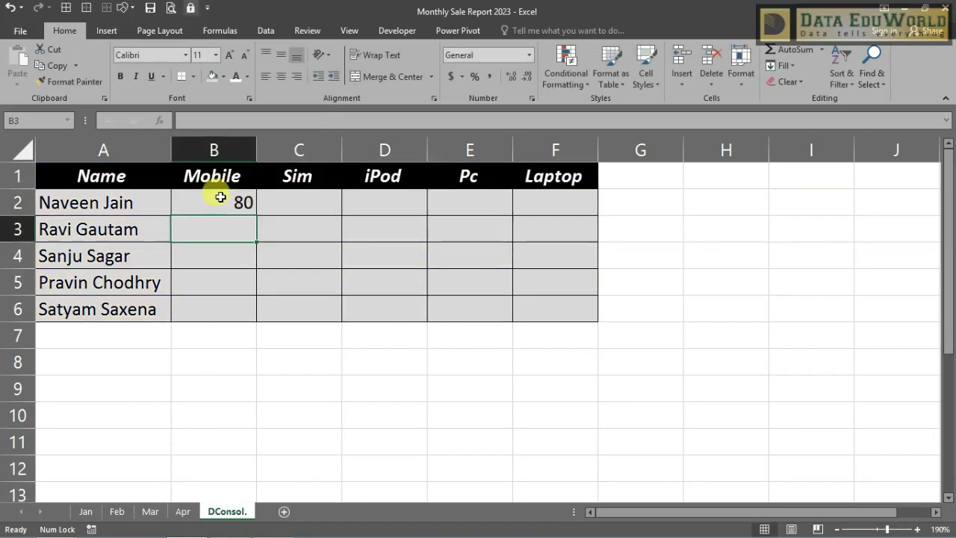
Check the formula in B2 of the DConsol. sheet against the source cell B2 on the Jan, Feb, Mar and Apr sheets.
left_click(220, 207)
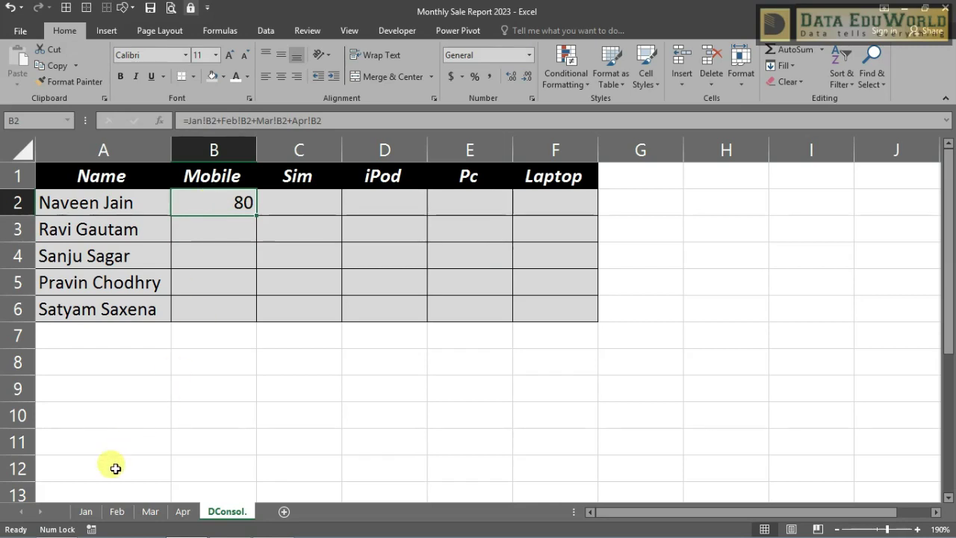
left_click(85, 511)
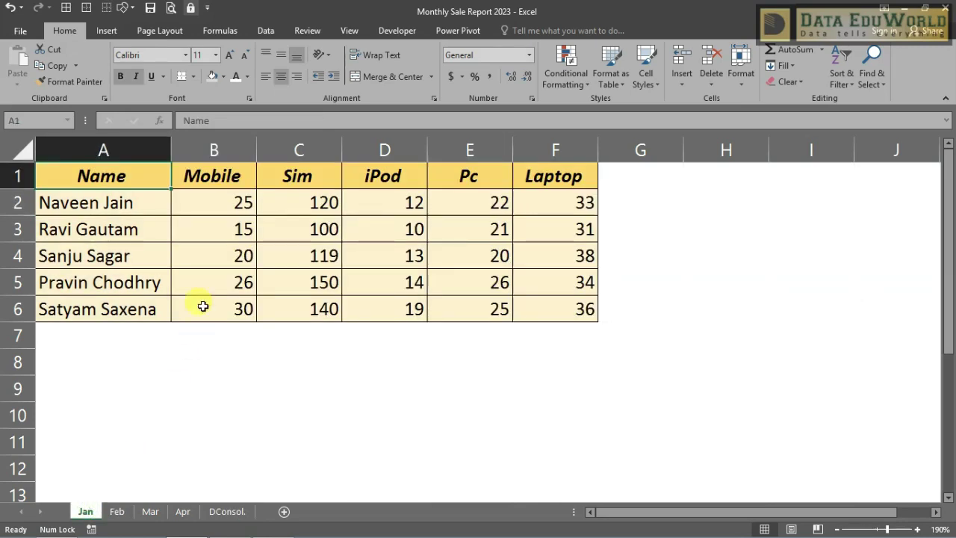
left_click(126, 512)
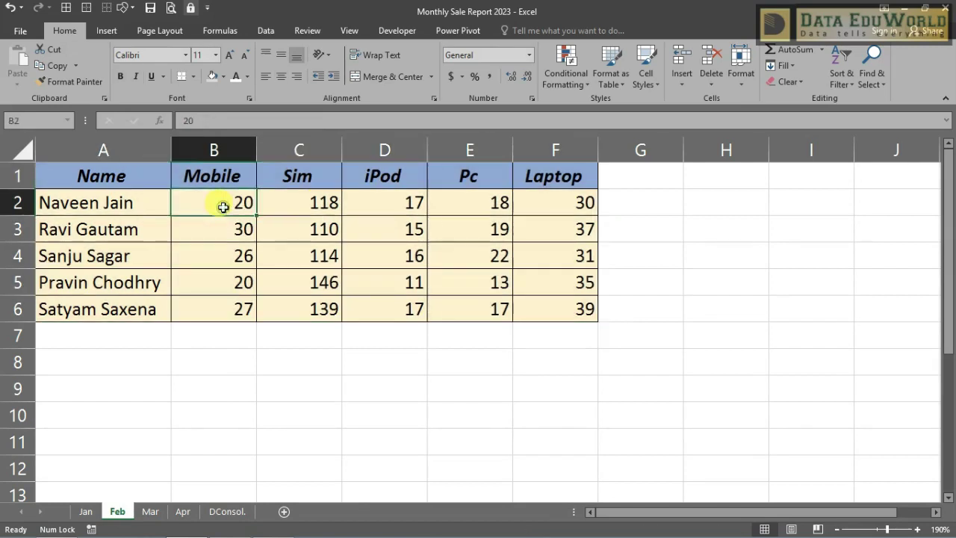
left_click(153, 513)
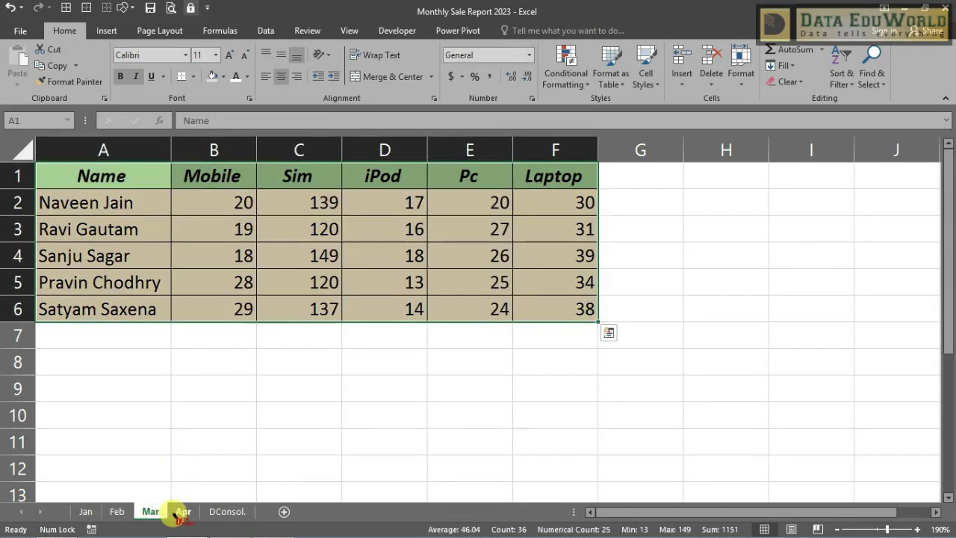
left_click(239, 203)
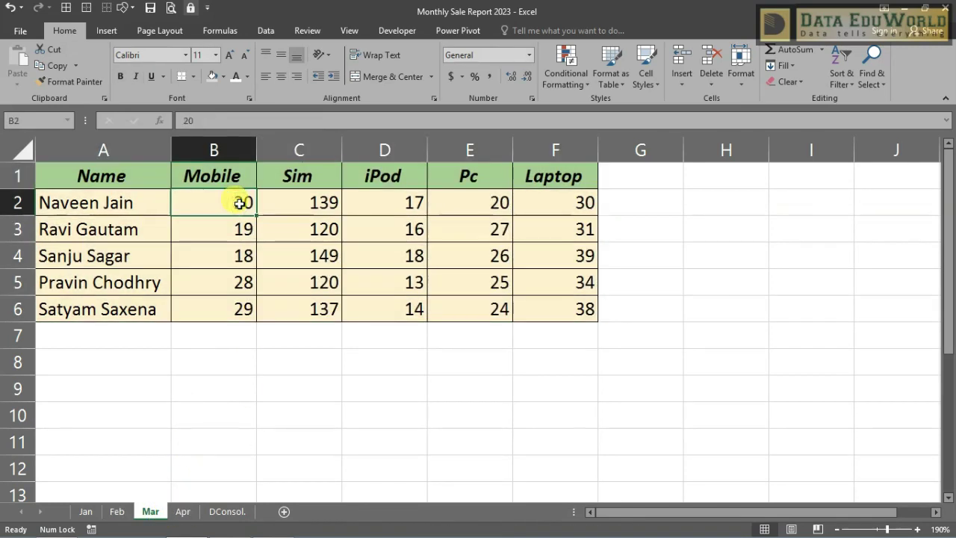
left_click(182, 512)
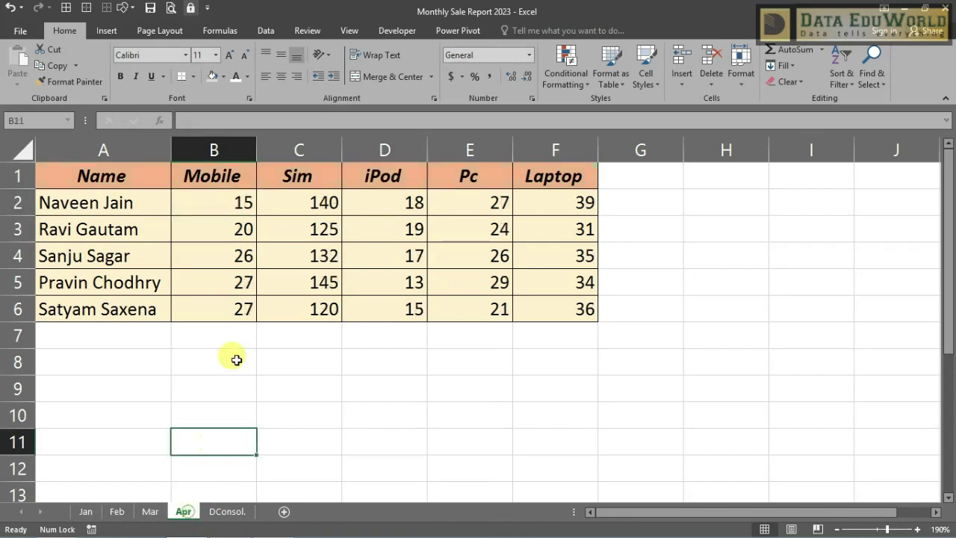
left_click(232, 203)
Fill the B2 formula on the DConsol. sheet across to F2 and down to F6.
left_click(227, 511)
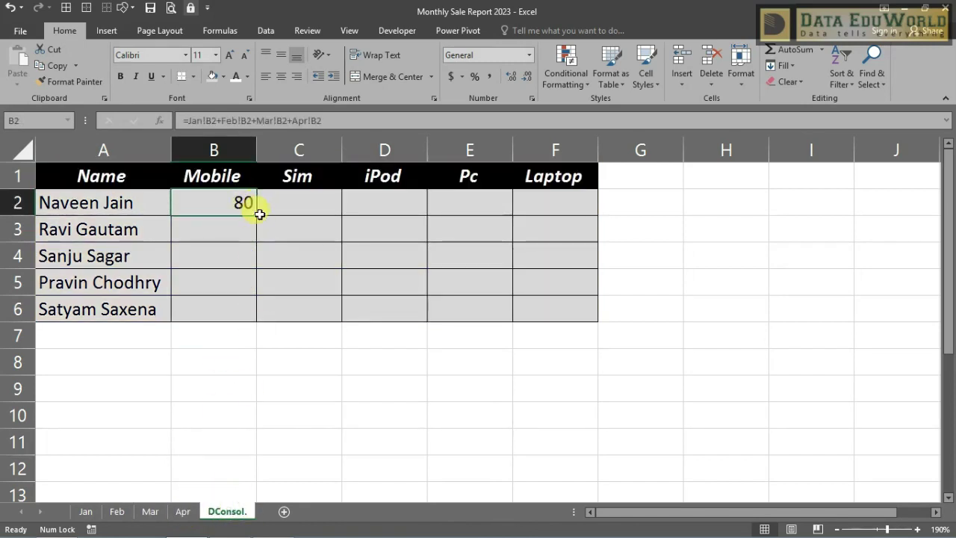
left_click_drag(259, 214, 583, 302)
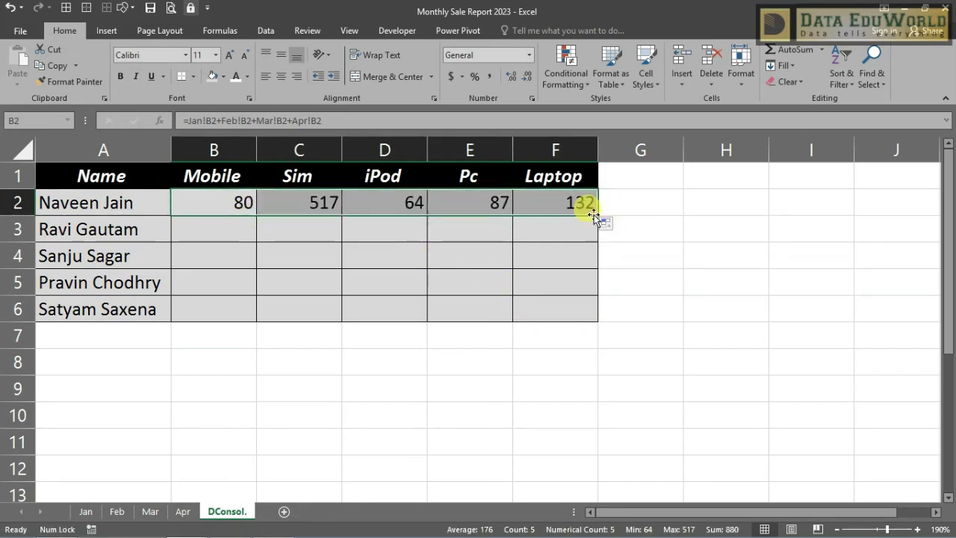
left_click_drag(594, 215, 586, 319)
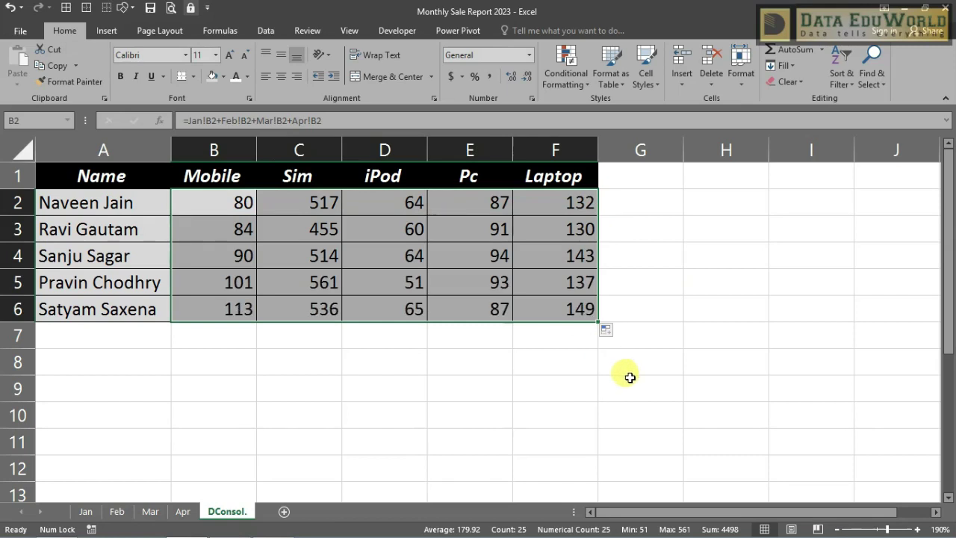
Review the consolidated figures in B2:F6 of the DConsol. sheet alongside the Apr, Mar, Feb and Jan source tables.
left_click(312, 255)
left_click(226, 202)
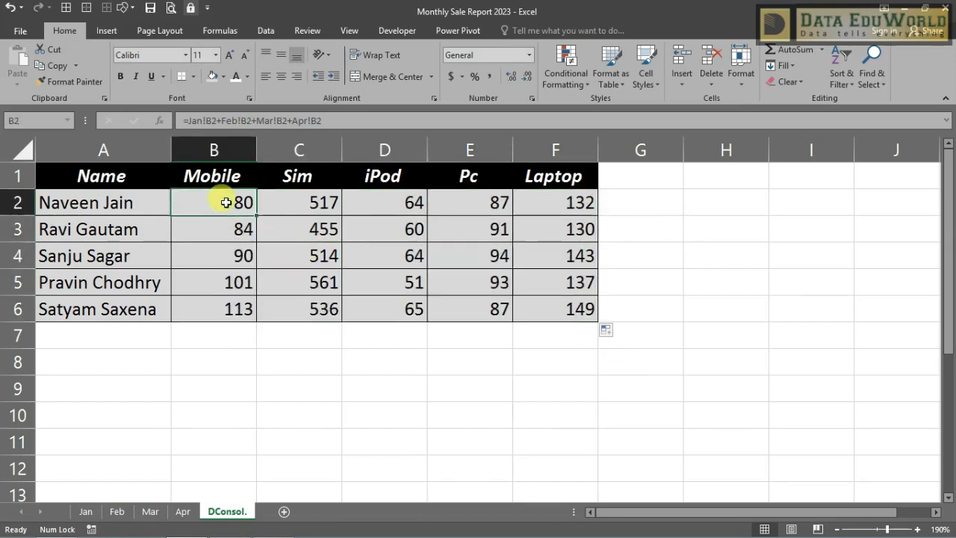
left_click_drag(226, 203, 574, 319)
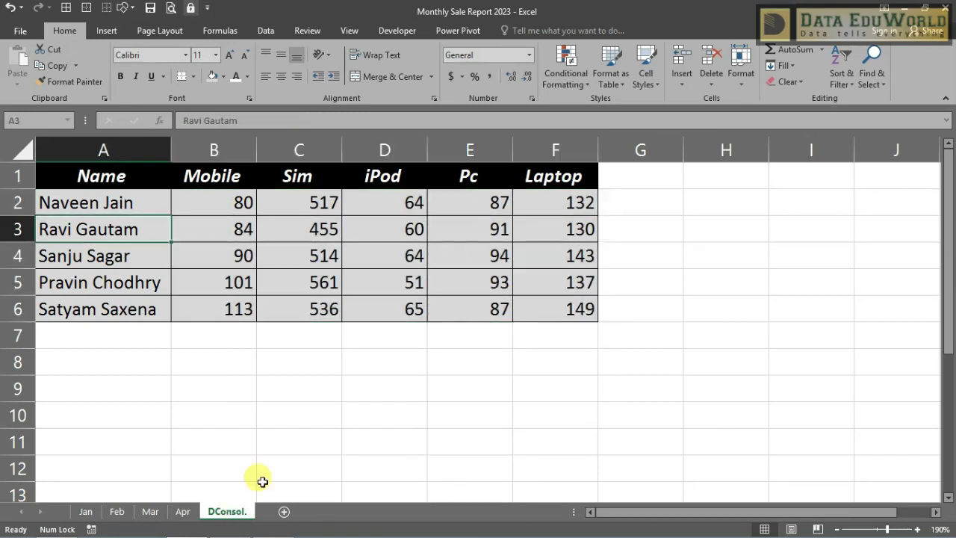
left_click(299, 415)
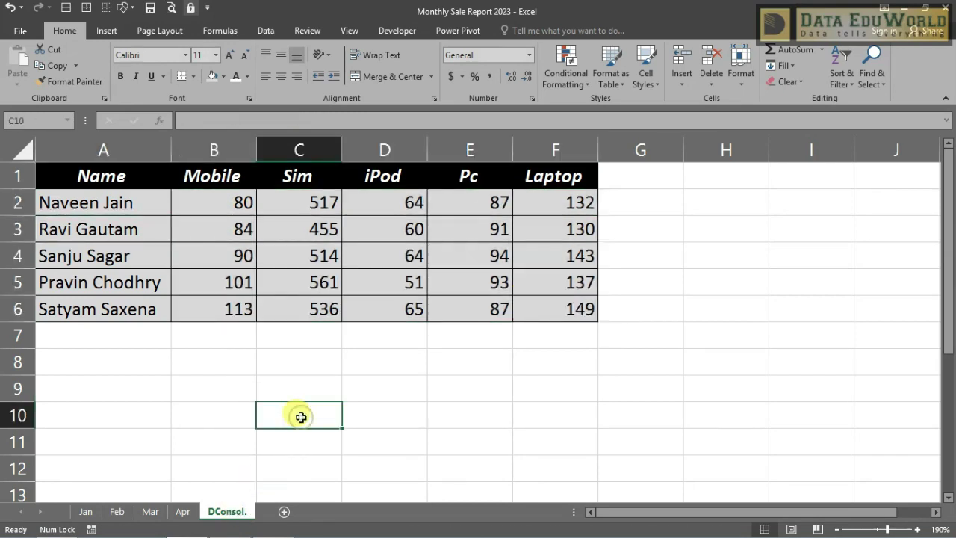
left_click(179, 512)
left_click(147, 512)
left_click(115, 512)
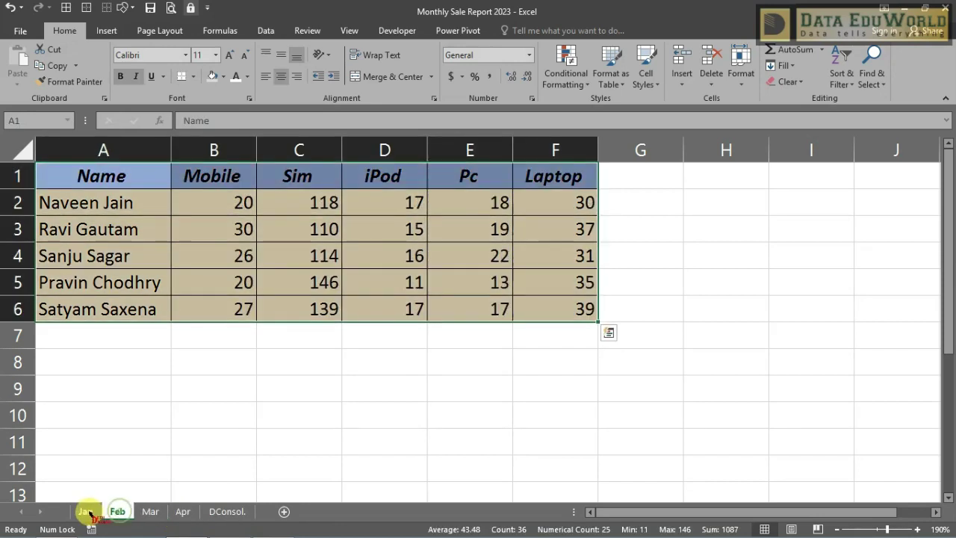
left_click(85, 512)
left_click(168, 431)
left_click(227, 511)
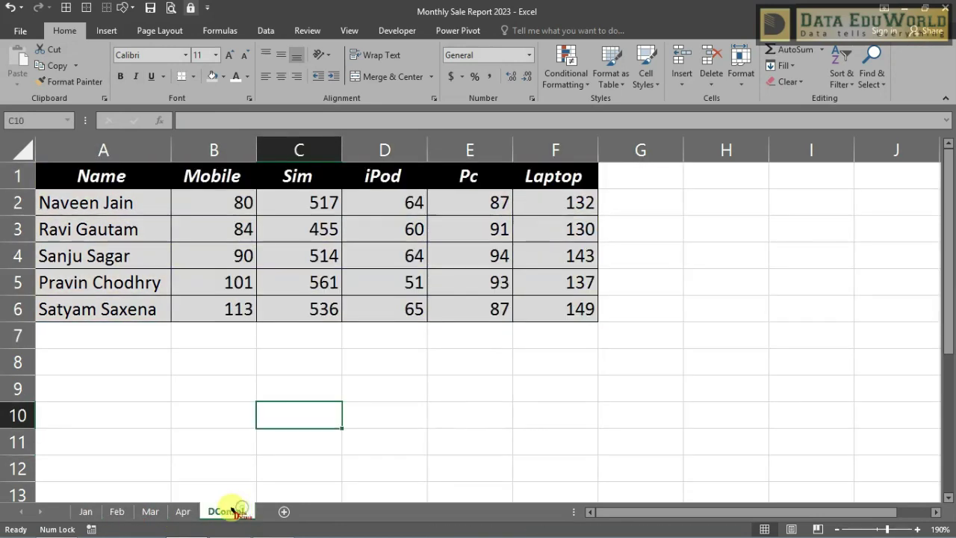
Test the link to B2 of the DConsol. sheet by setting B2 on the Jan sheet to 5, and undo the change.
left_click(100, 511)
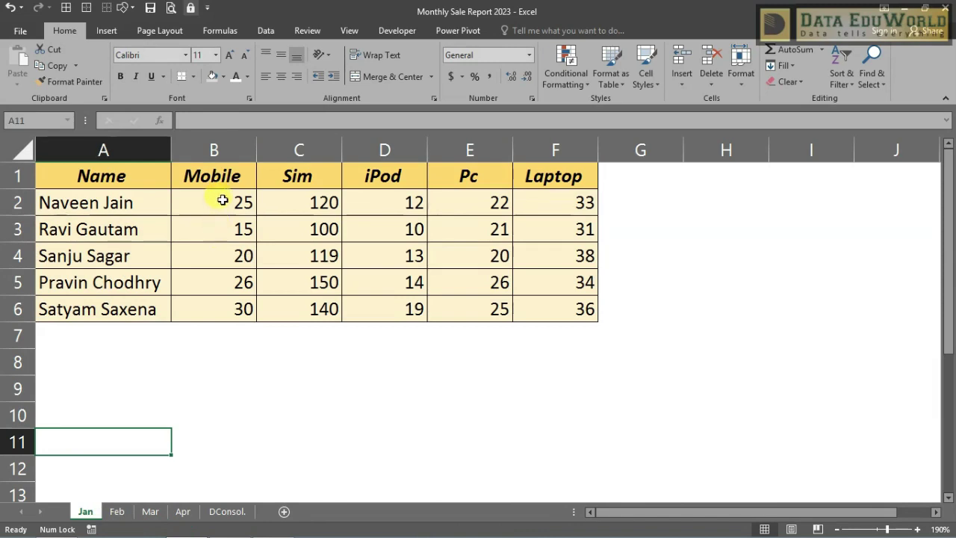
left_click(222, 200)
type("5")
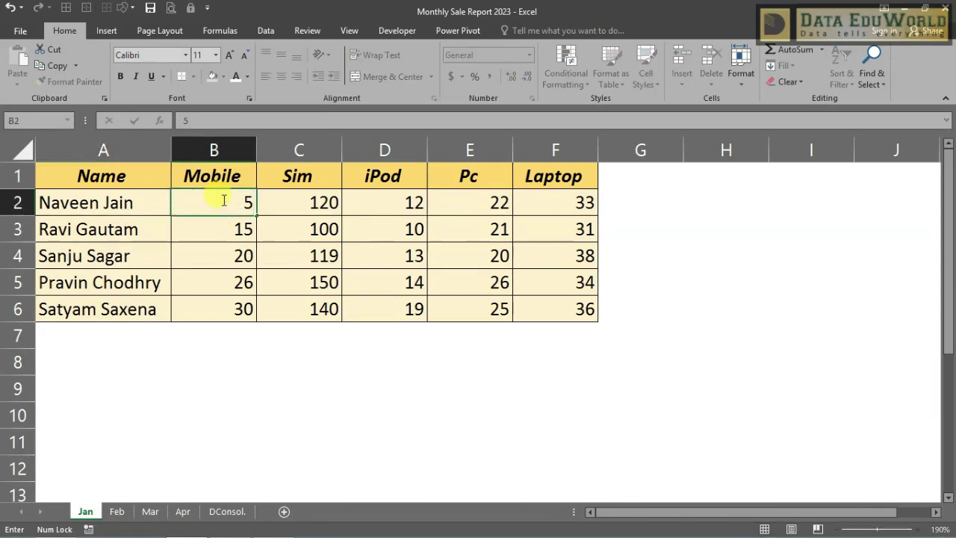
left_click(235, 511)
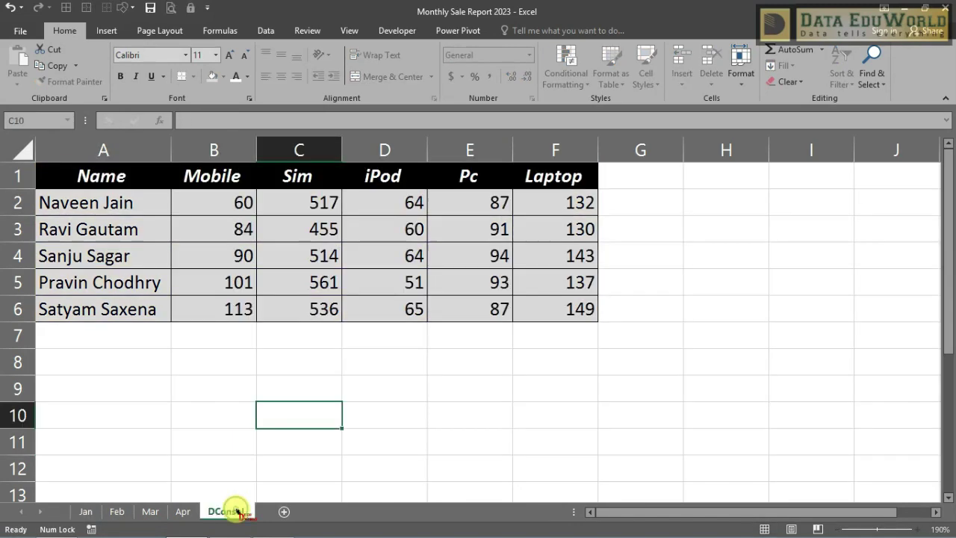
left_click(233, 197)
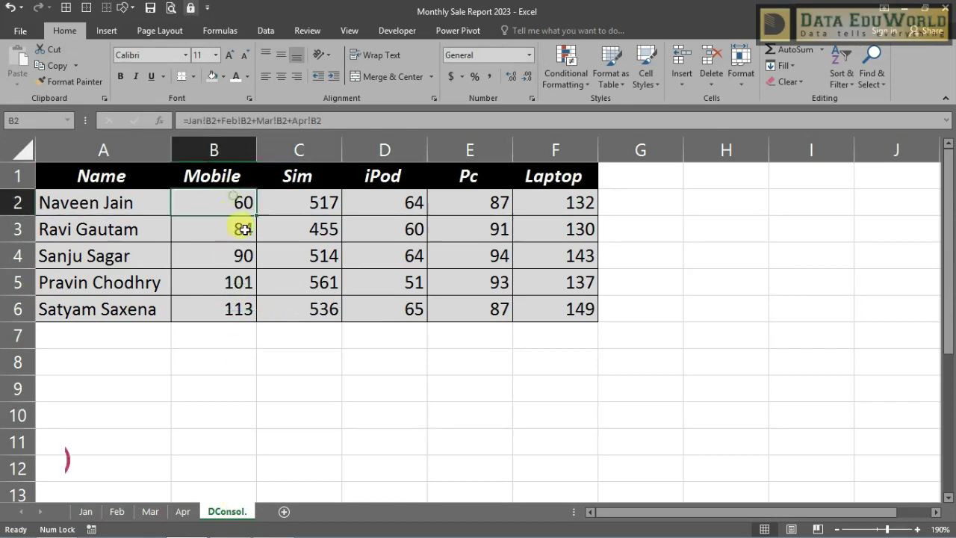
left_click(86, 511)
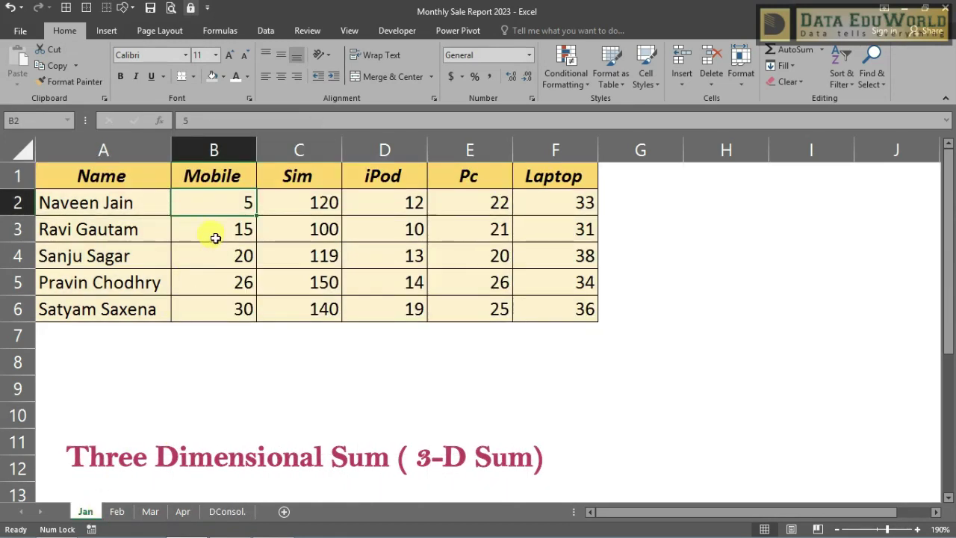
left_click(221, 512)
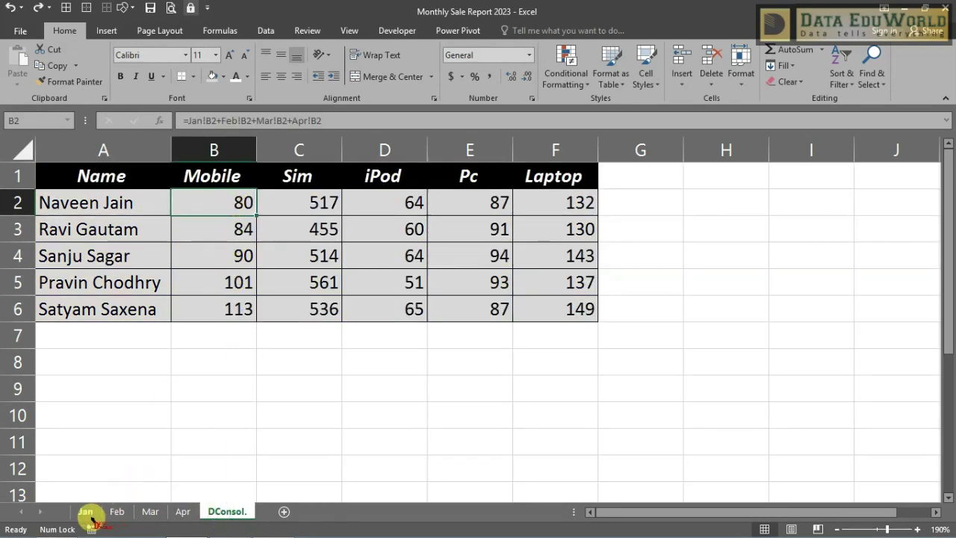
Clear the consolidation formulas from B2:F6 on the DConsol. sheet.
key("alt+a")
left_click(167, 448)
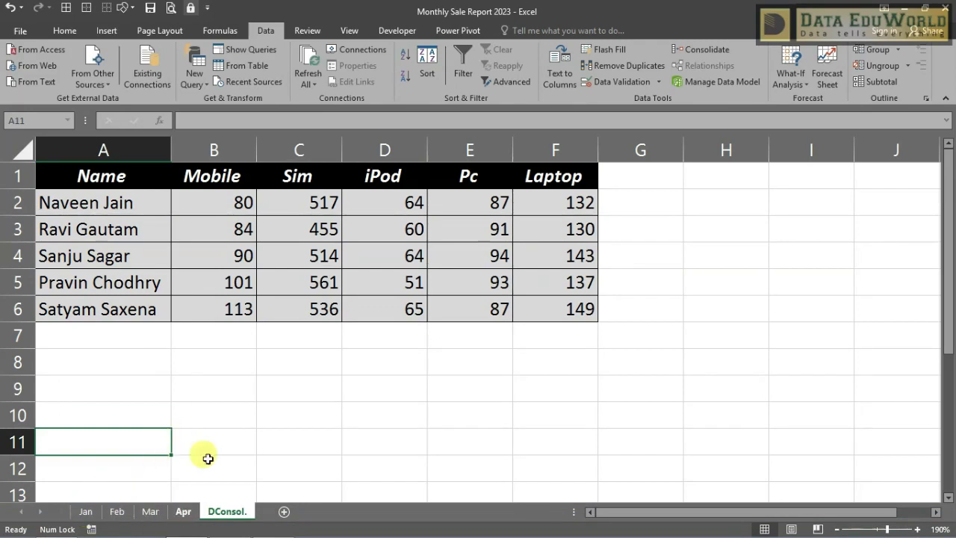
left_click_drag(234, 211, 529, 305)
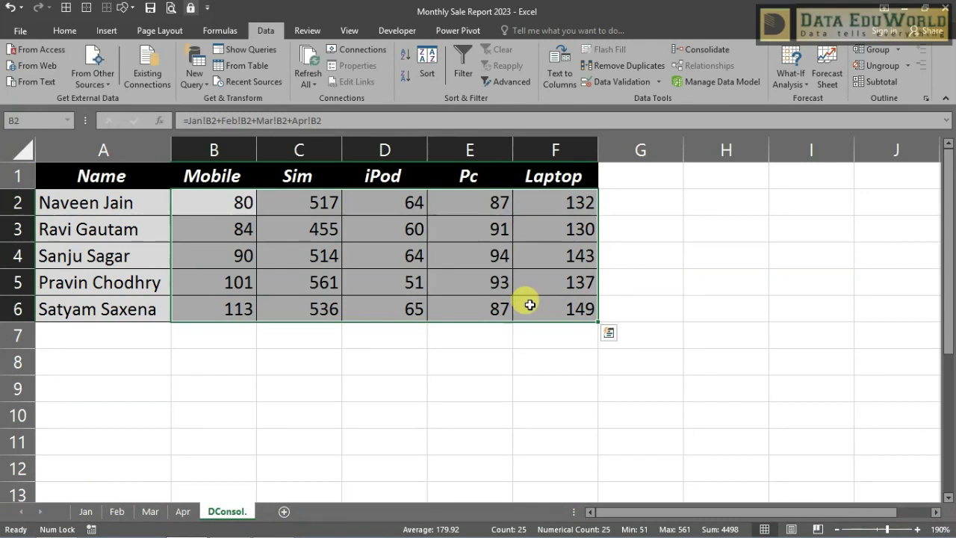
key("Delete")
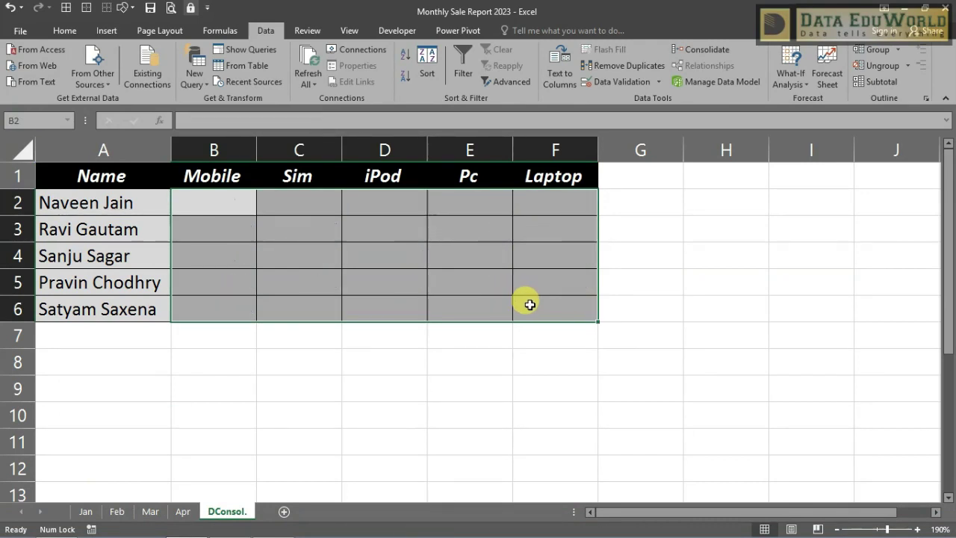
Enter the 3-D formula =SUM(Jan:Apr!B2) in B2 of the DConsol. sheet.
left_click(221, 203)
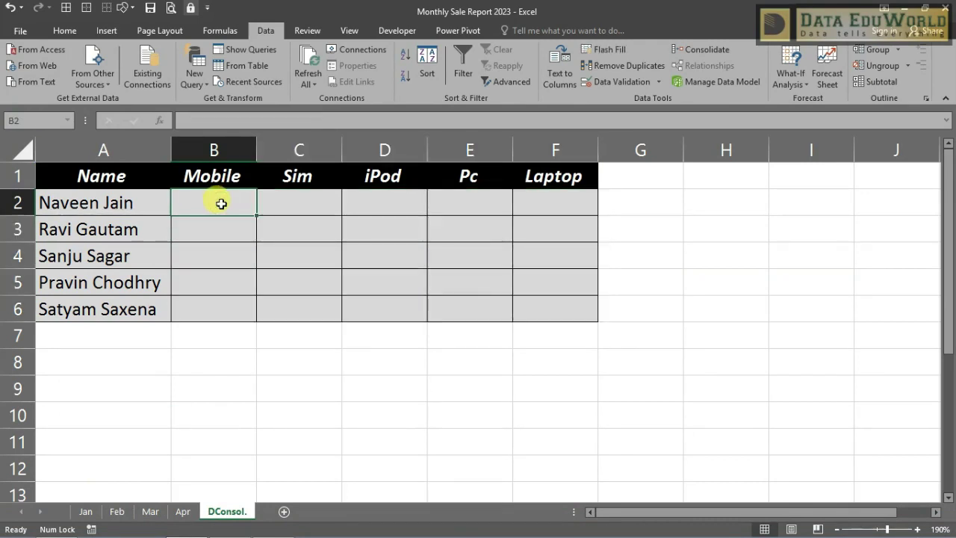
type("=sum")
key("Tab")
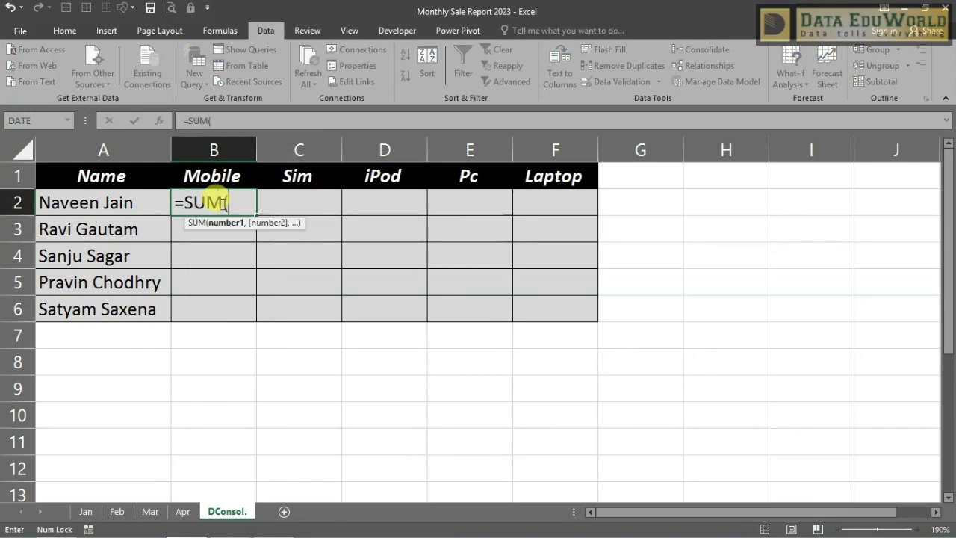
left_click(86, 511)
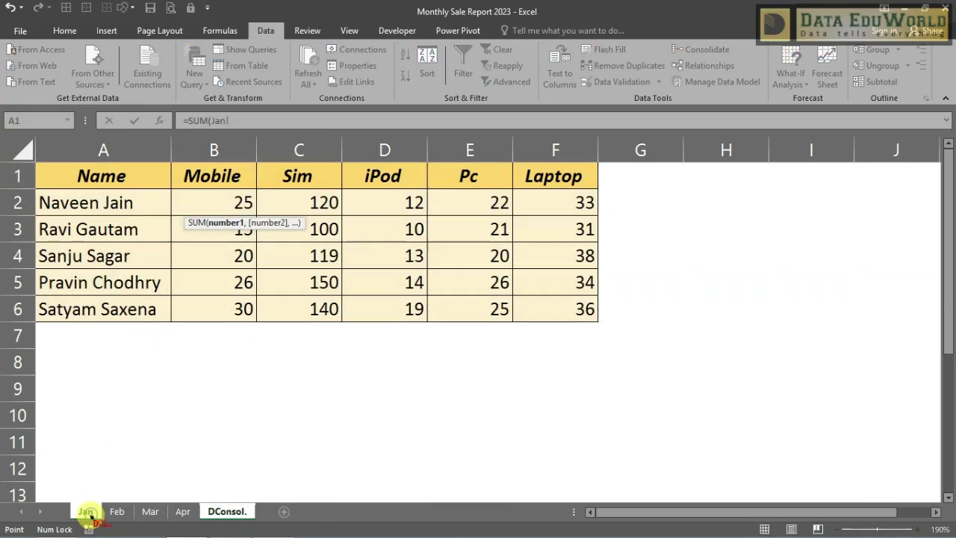
left_click(226, 199)
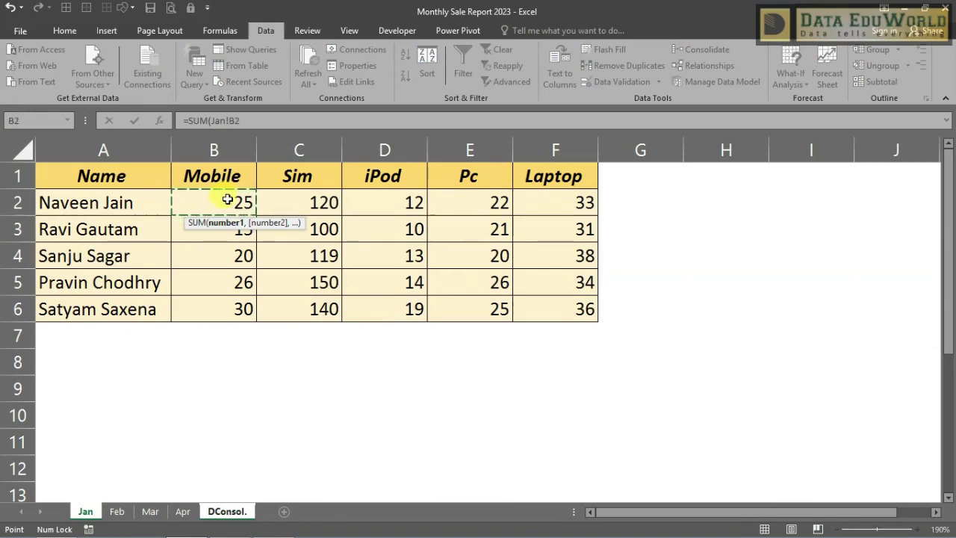
left_click(185, 511, "shift")
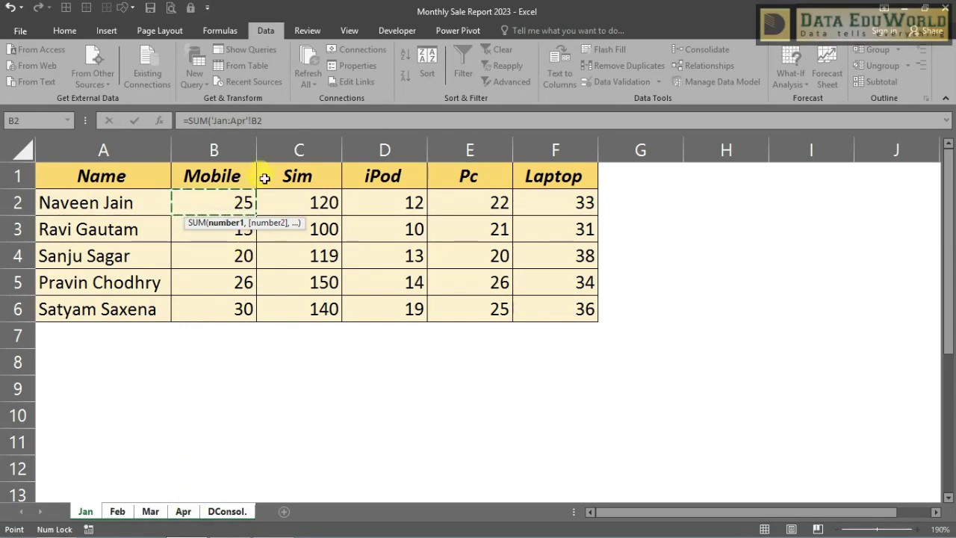
left_click(276, 118)
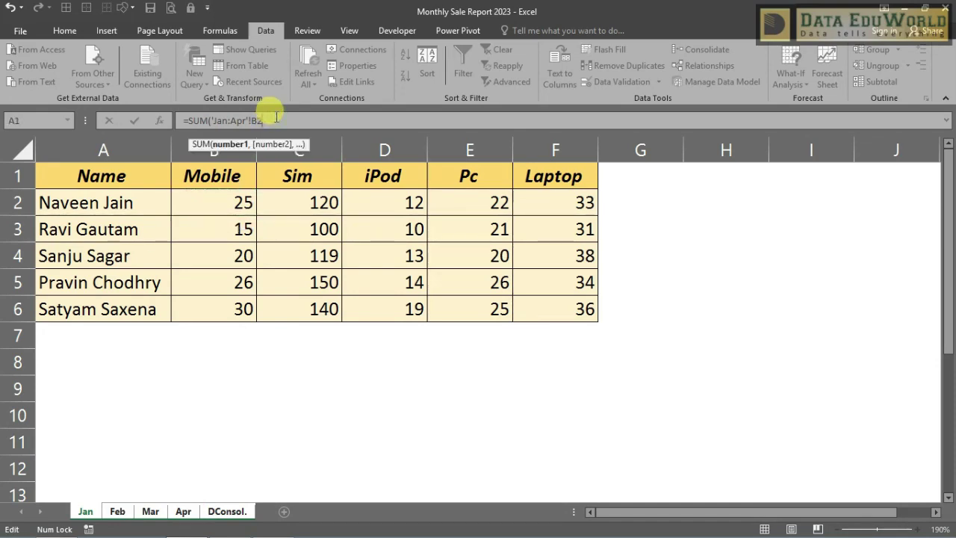
type(")")
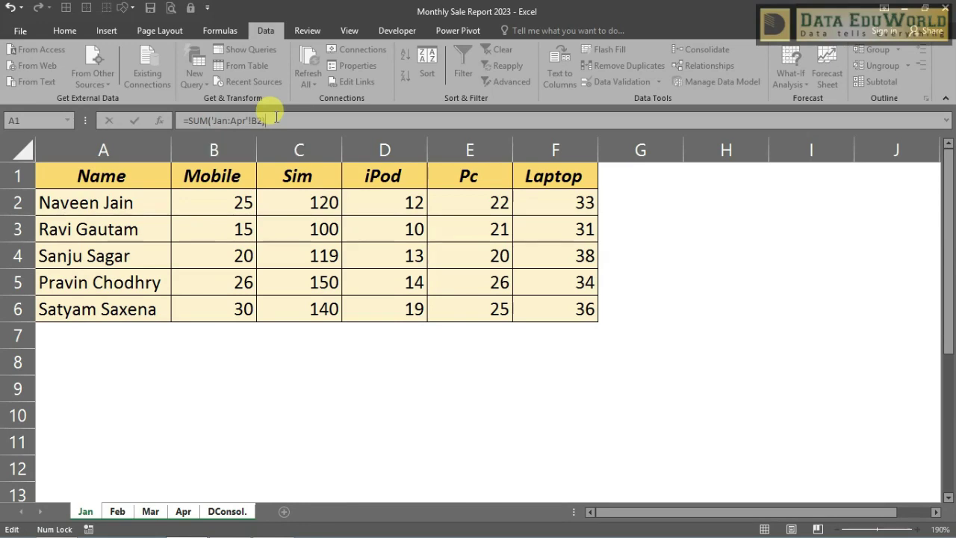
key("Return")
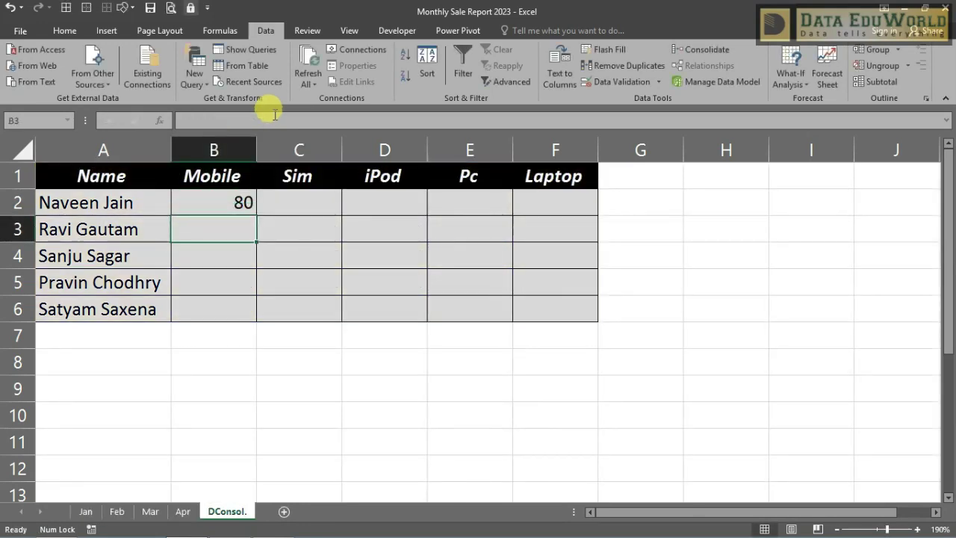
Fill the 3-D SUM formula from B2 across to F2 and down to F6 on the DConsol. sheet.
left_click(208, 204)
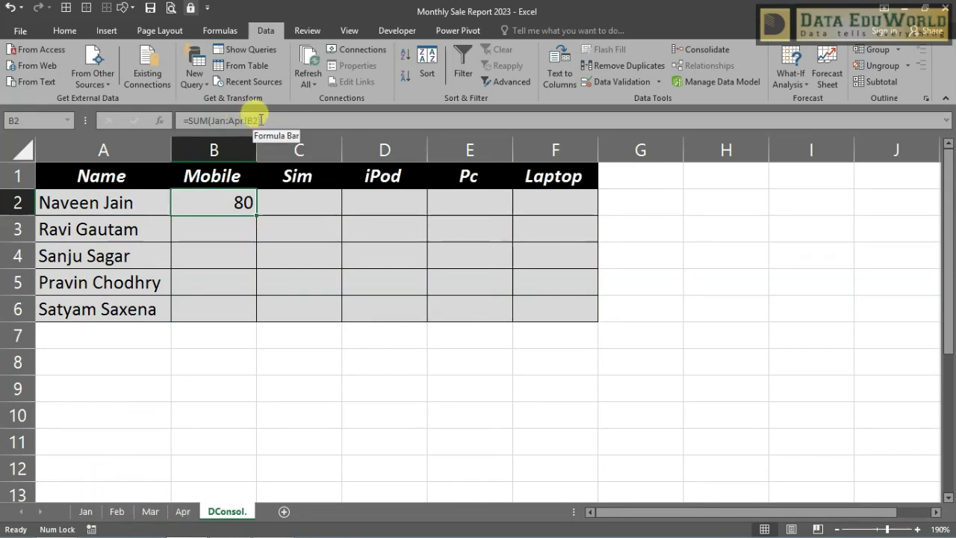
left_click_drag(257, 215, 531, 323)
left_click(725, 335)
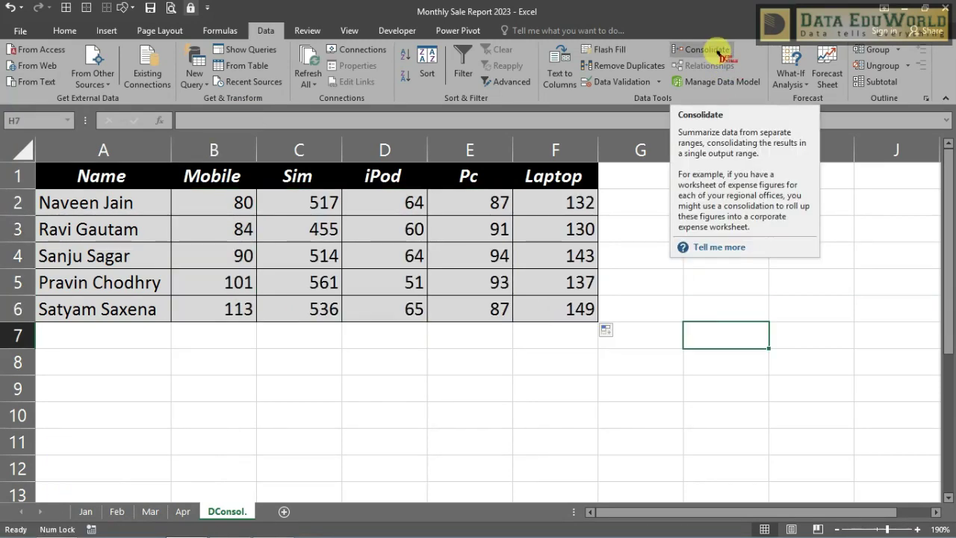
Examine the Consolidate dialog, and compare the emptied A1:F6 table on the DConsol. sheet with the Mar table's layout.
left_click(721, 49)
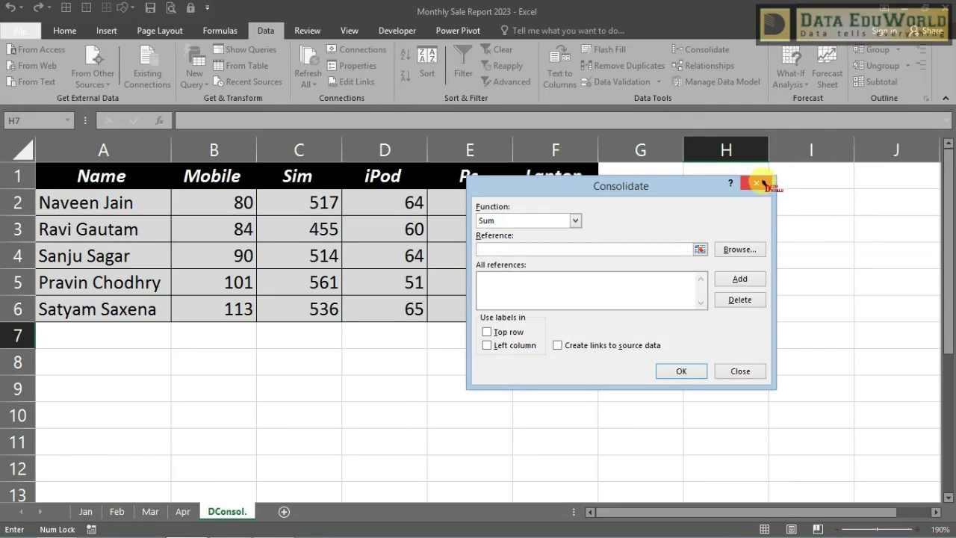
left_click(756, 183)
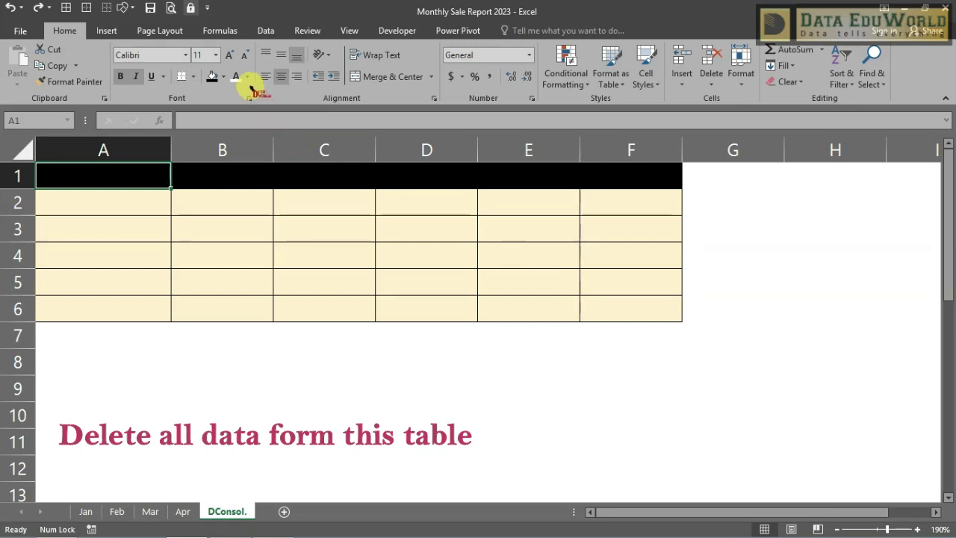
left_click(266, 31)
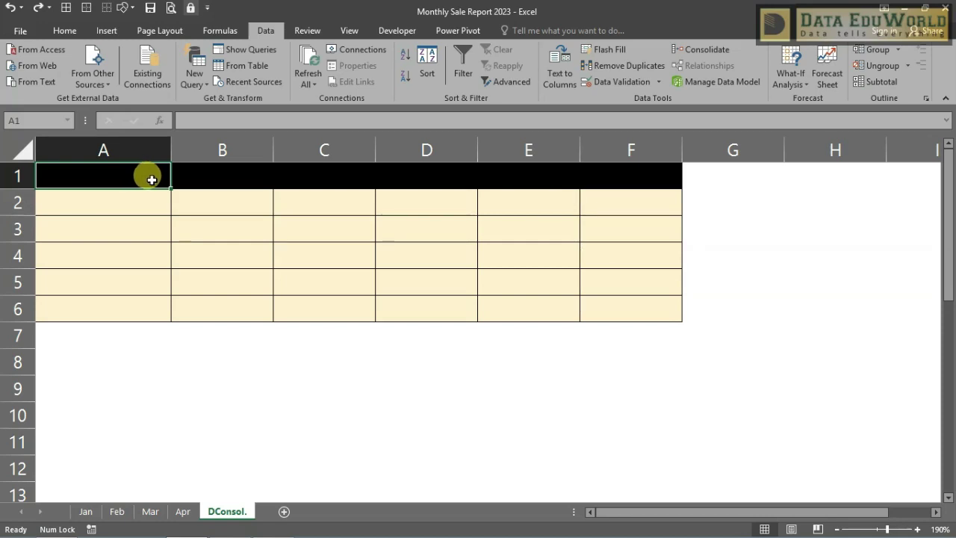
left_click_drag(153, 179, 627, 308)
left_click(84, 170)
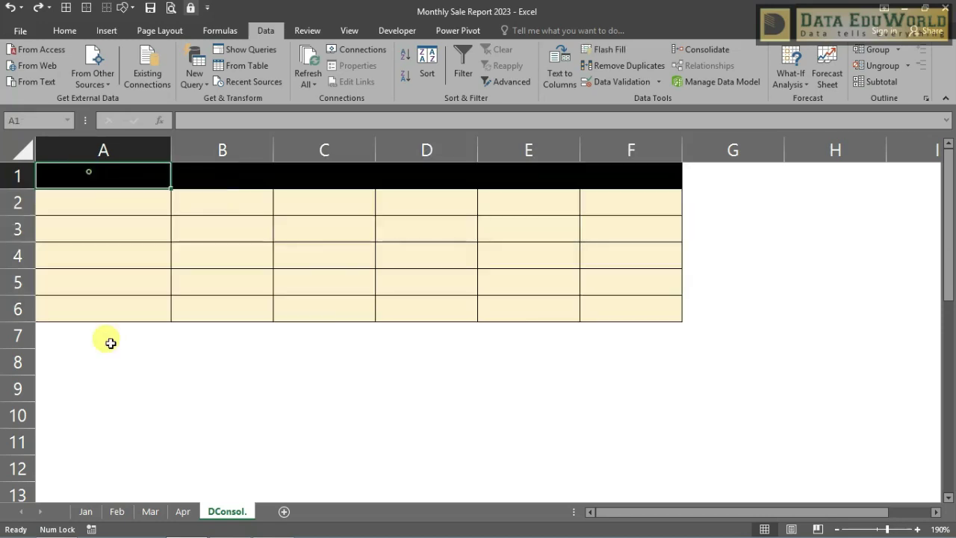
left_click(150, 511)
left_click(98, 175)
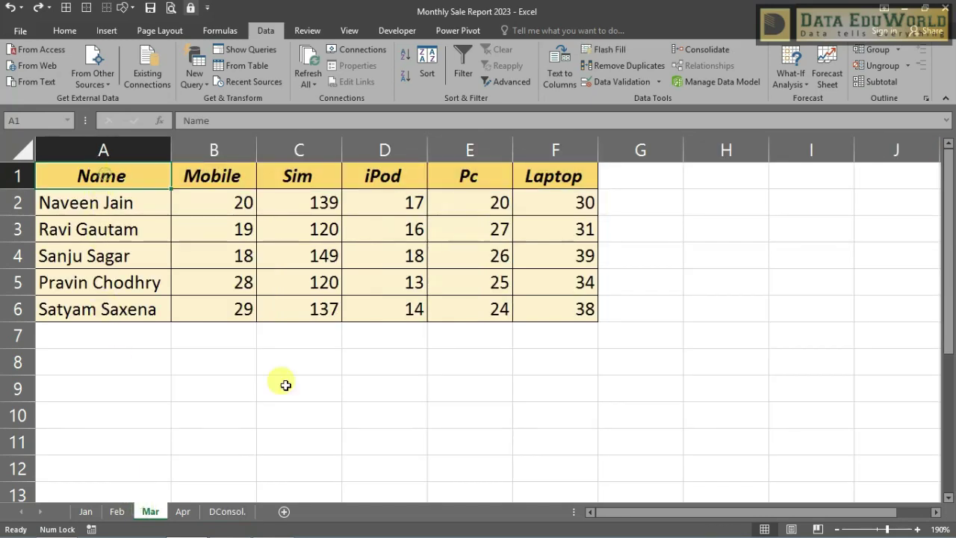
left_click(237, 511)
Start a Sum consolidation at A1 of the DConsol. sheet and add the source ranges Jan!$A$1:$F$6 and Feb!$A$1:$F$6.
left_click(129, 165)
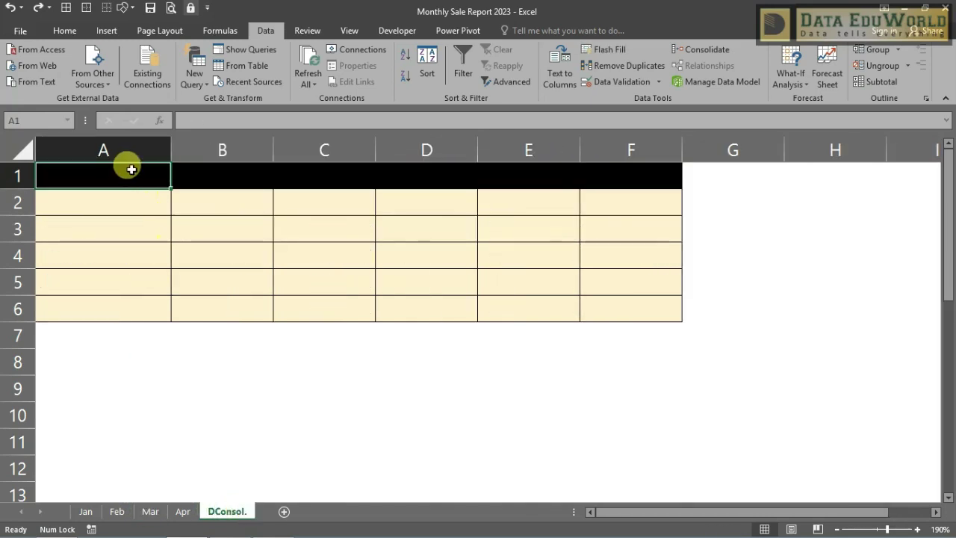
left_click(703, 53)
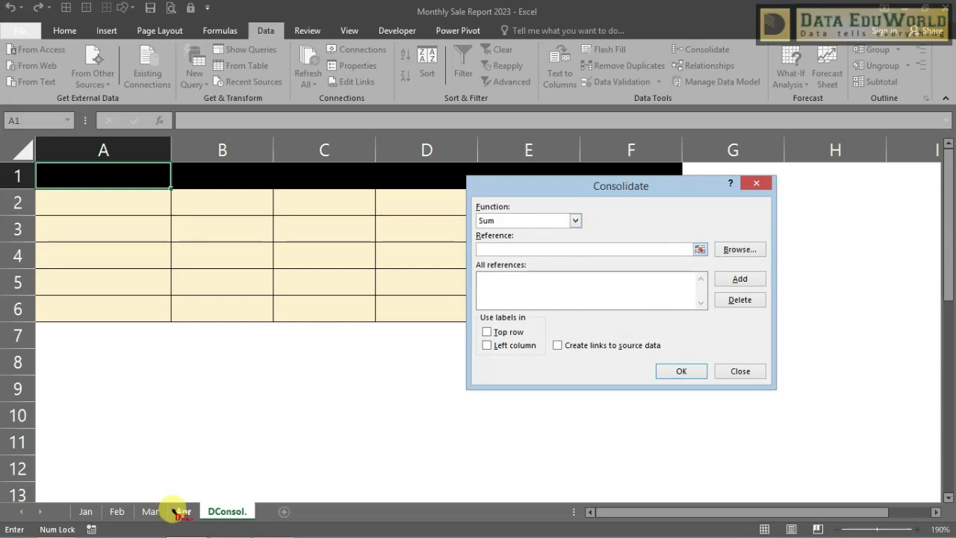
left_click(698, 248)
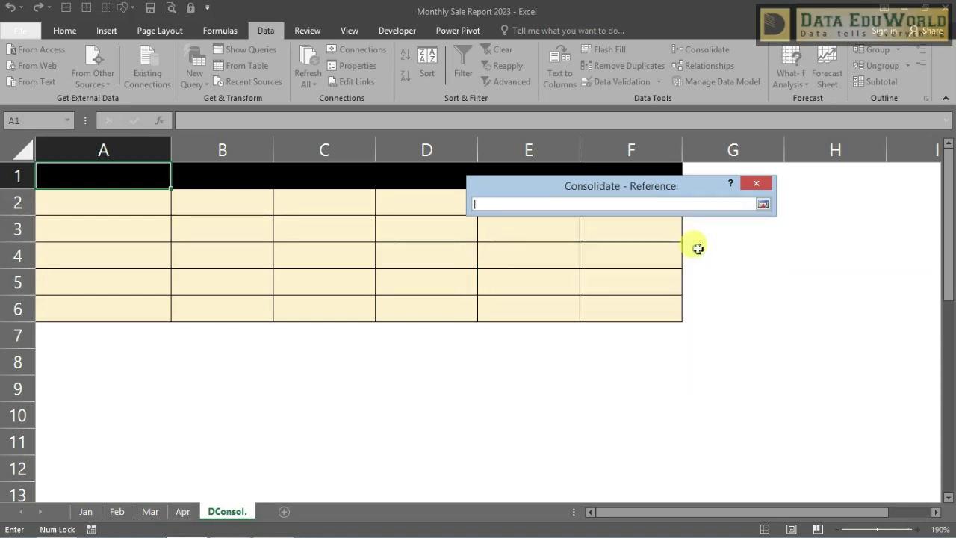
left_click(86, 511)
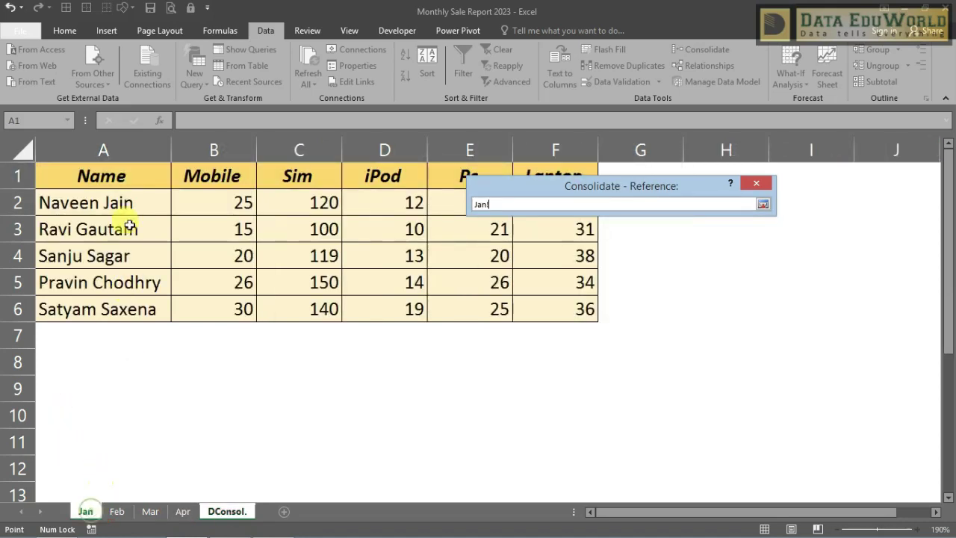
left_click_drag(131, 178, 540, 299)
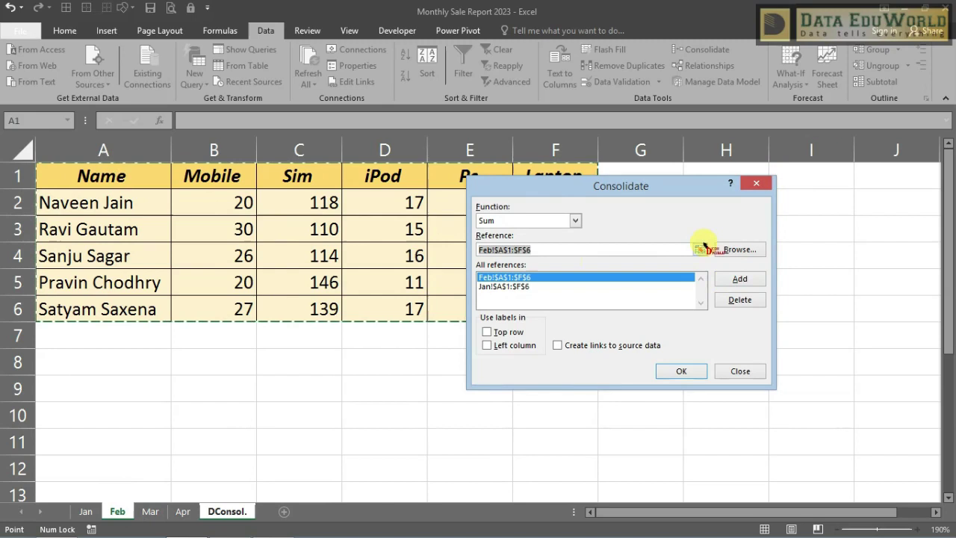
Add Mar!$A$1:$F$6 to the consolidation references.
left_click(701, 249)
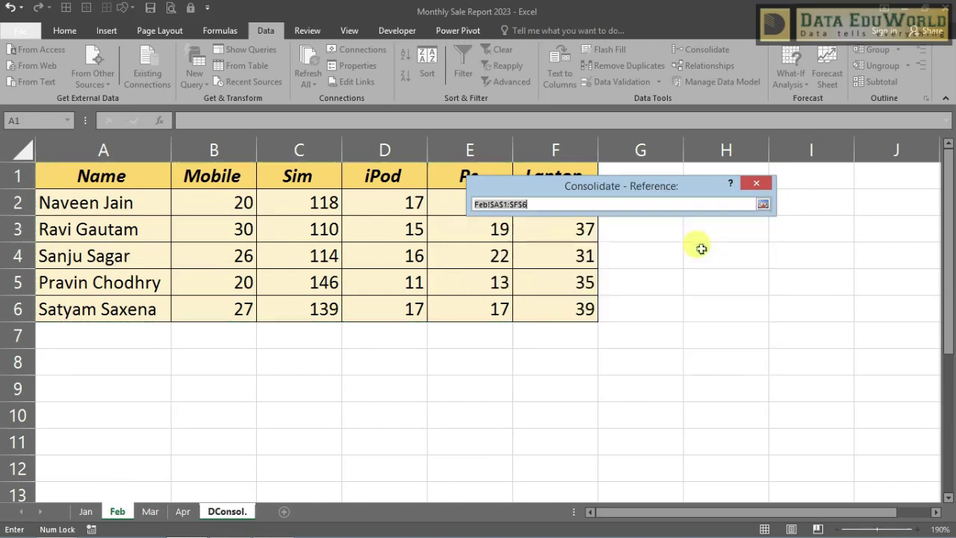
left_click(150, 511)
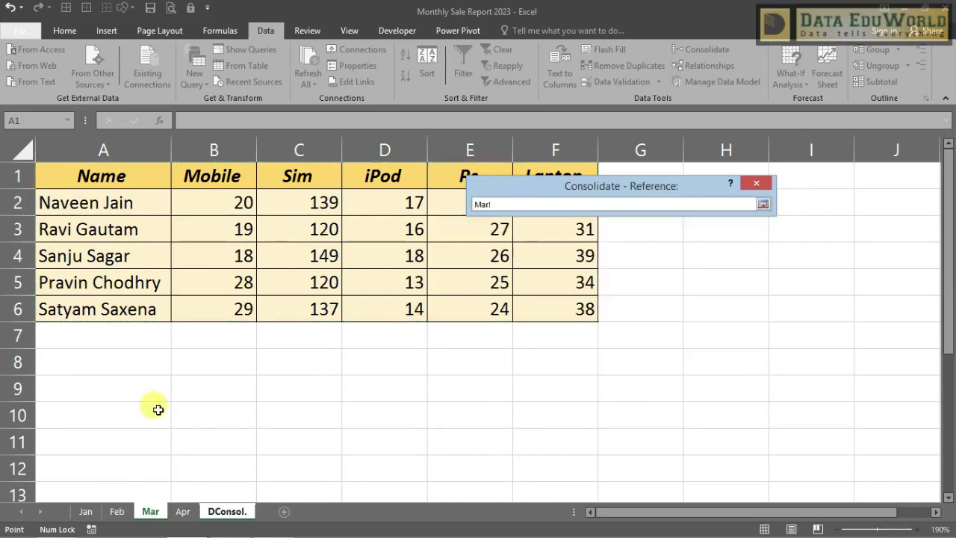
left_click_drag(115, 179, 547, 309)
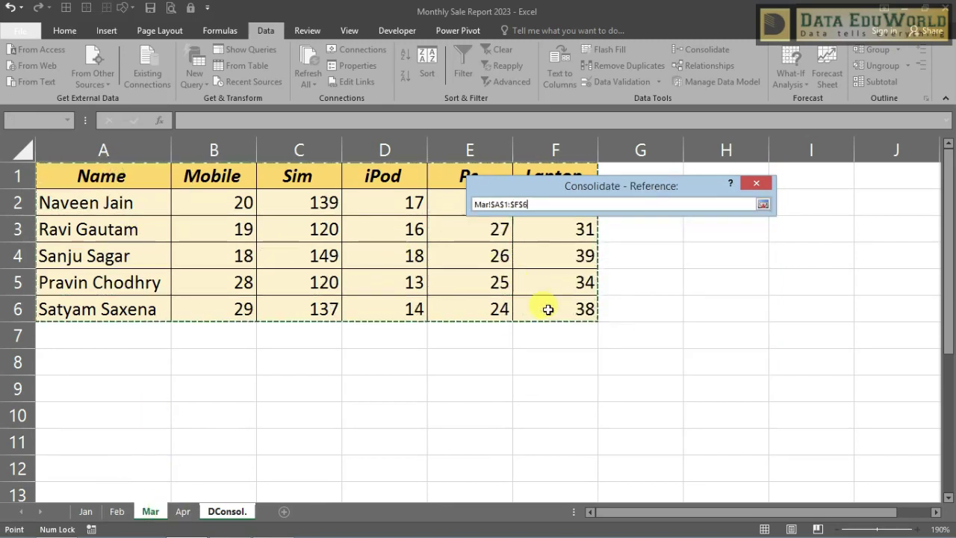
left_click(762, 204)
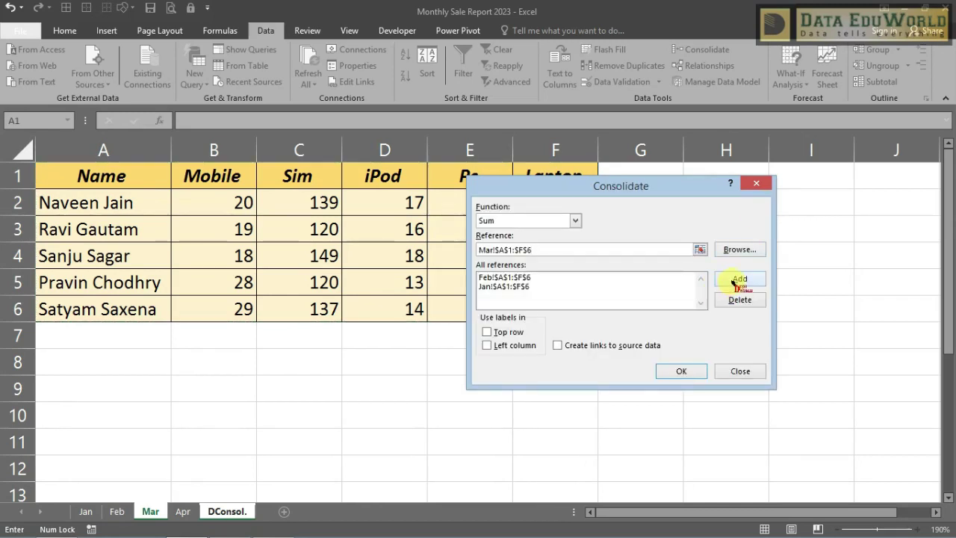
left_click(737, 280)
Add Apr!$A$1:$F$6 to the consolidation references and turn on labels from the top row.
left_click(701, 248)
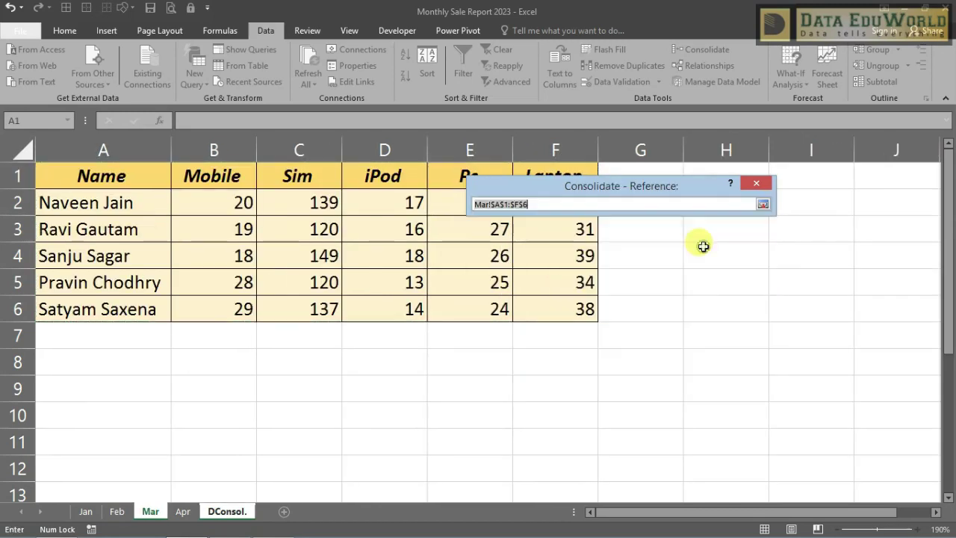
left_click(183, 508)
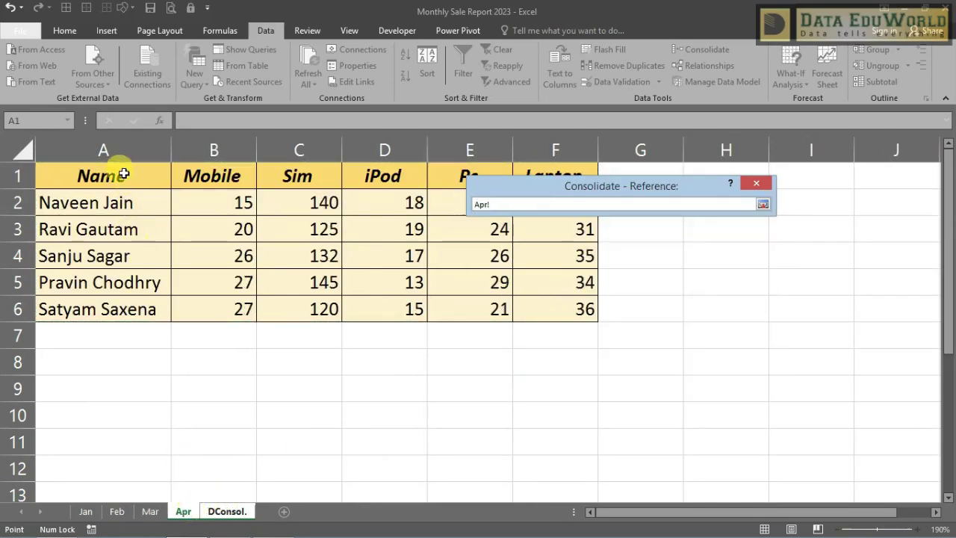
left_click_drag(123, 174, 573, 309)
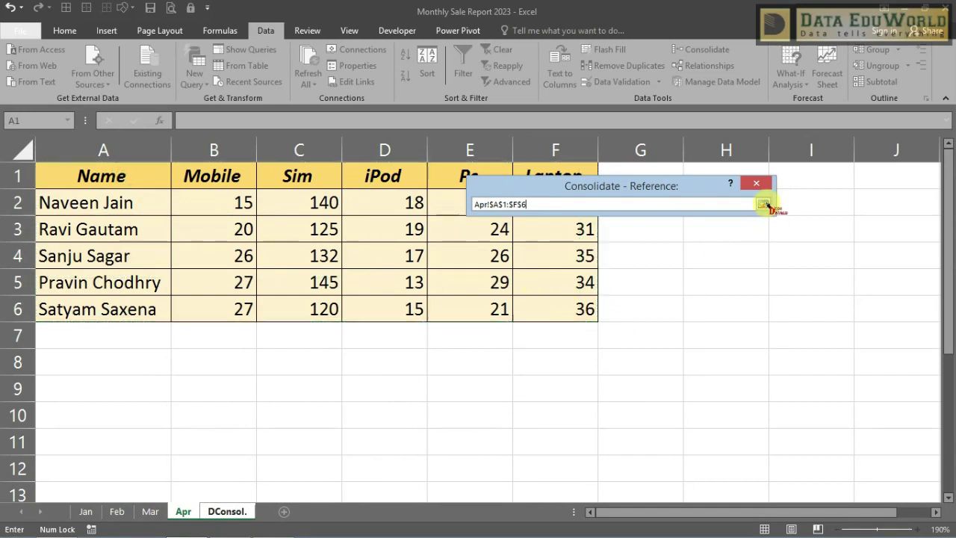
left_click(763, 204)
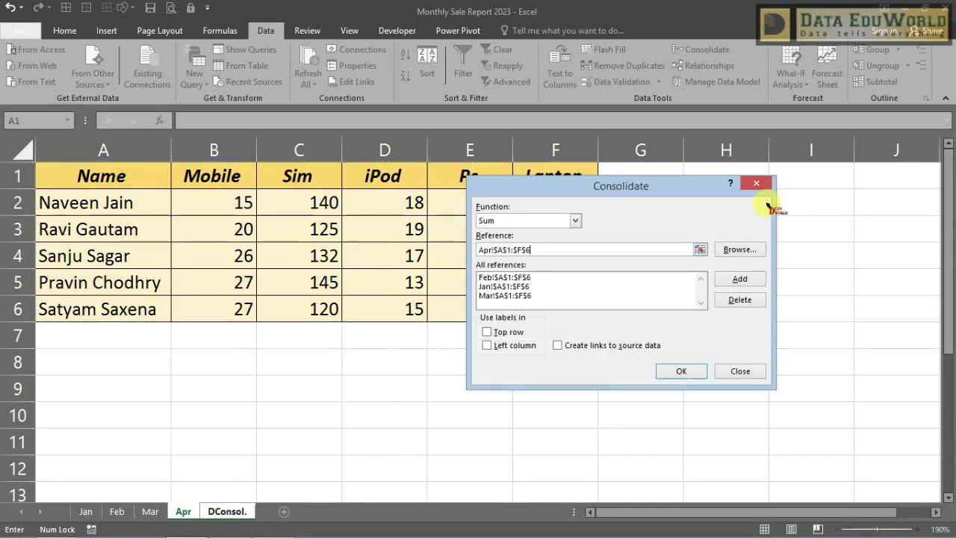
left_click(517, 336)
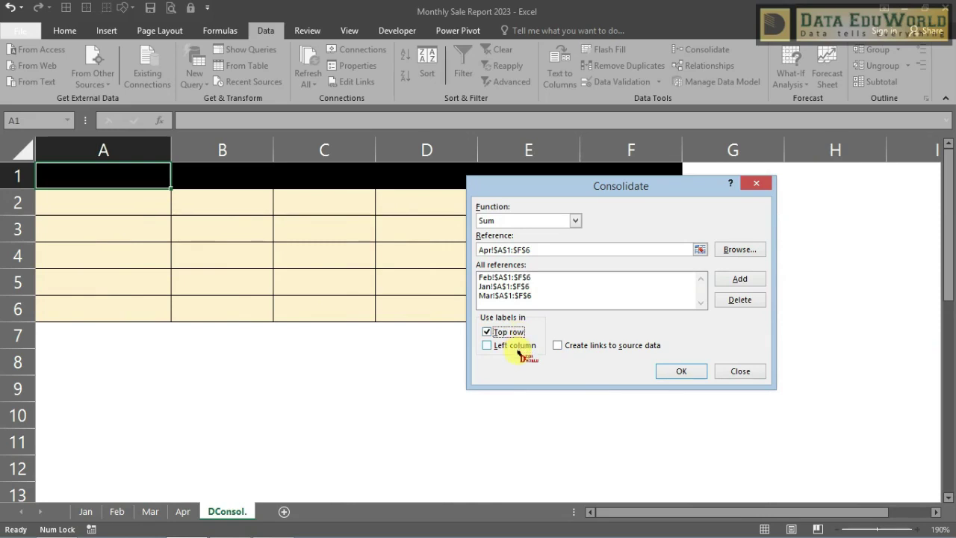
left_click(738, 279)
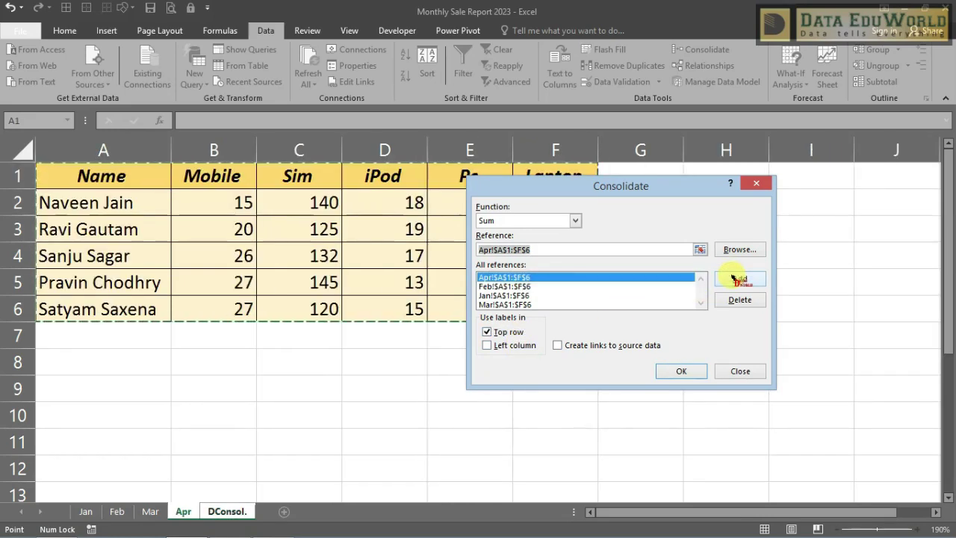
Turn on labels from the left column and run the consolidation into the DConsol. sheet.
left_click(517, 344)
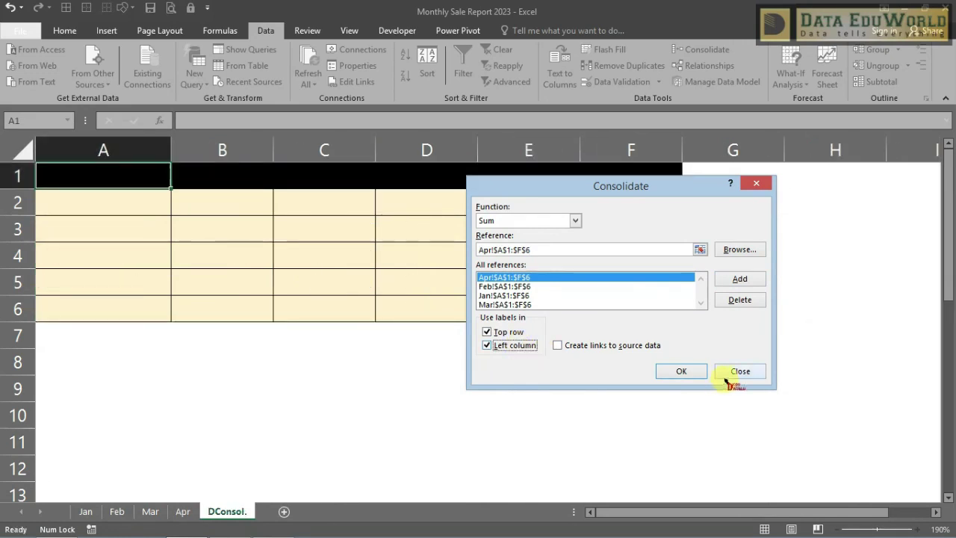
left_click(685, 372)
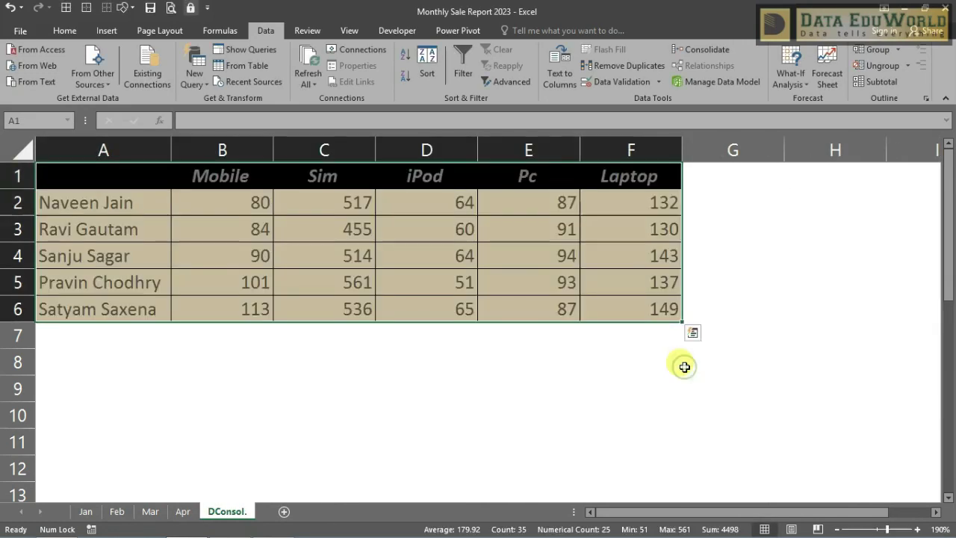
left_click(485, 360)
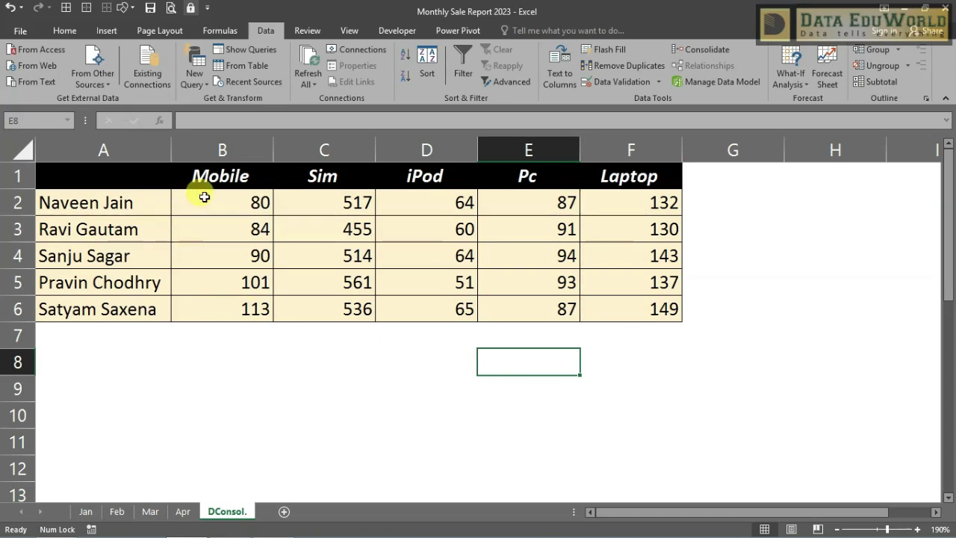
Enter the heading Name in A1 of the DConsol. sheet and select the consolidated figures in B2:F6.
left_click(124, 181)
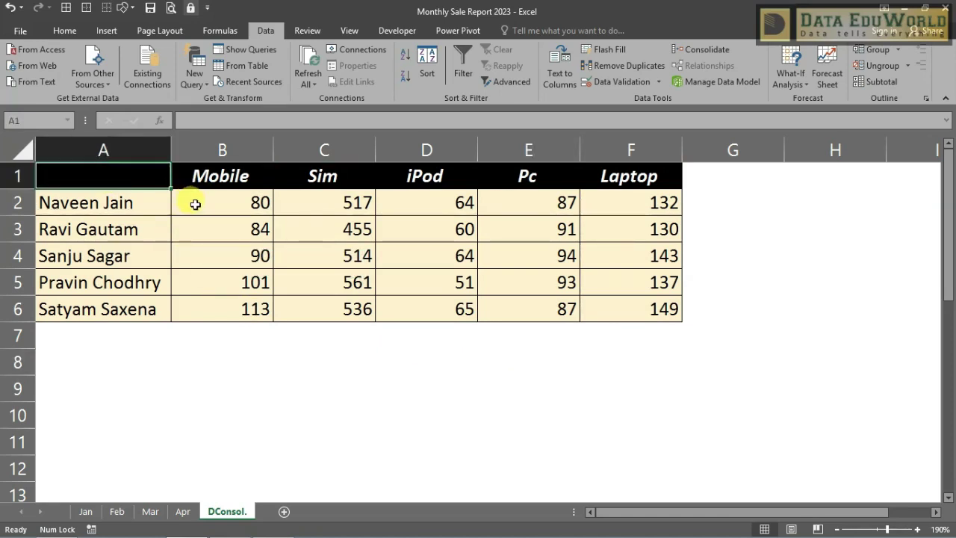
type("Name")
left_click_drag(198, 206, 636, 297)
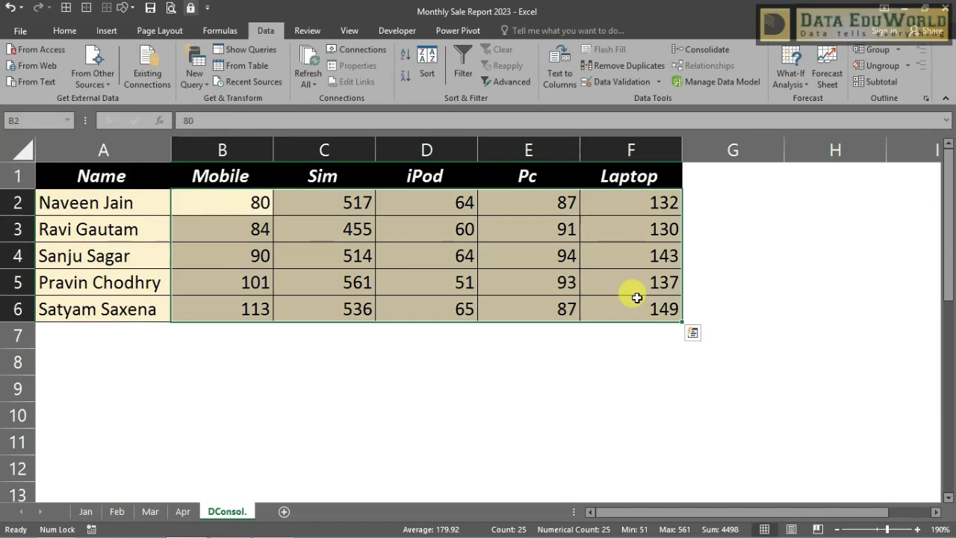
Compare the Mar and Apr source sheets with the consolidated figures in B2:F6 of the DConsol. sheet.
left_click(469, 256)
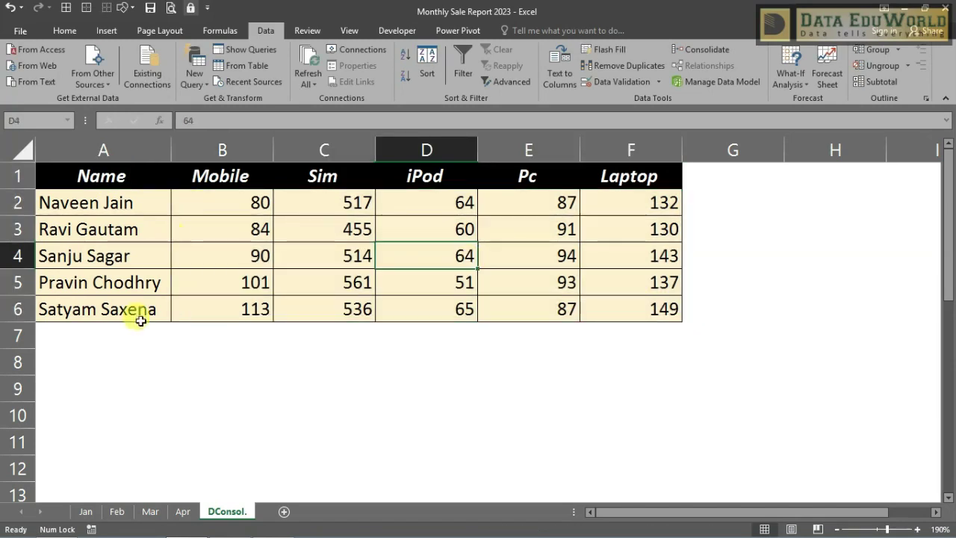
left_click(152, 511)
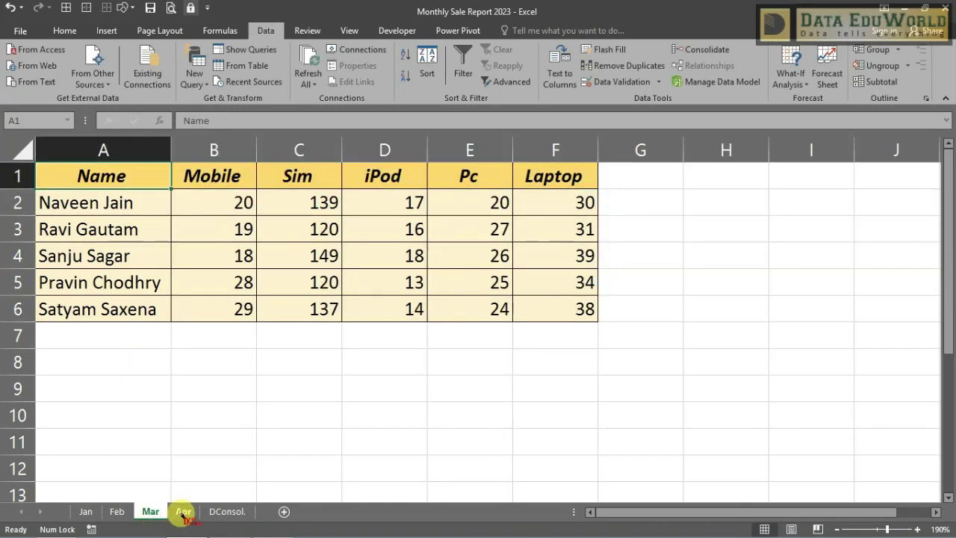
left_click(182, 512)
left_click(217, 512)
left_click(250, 362)
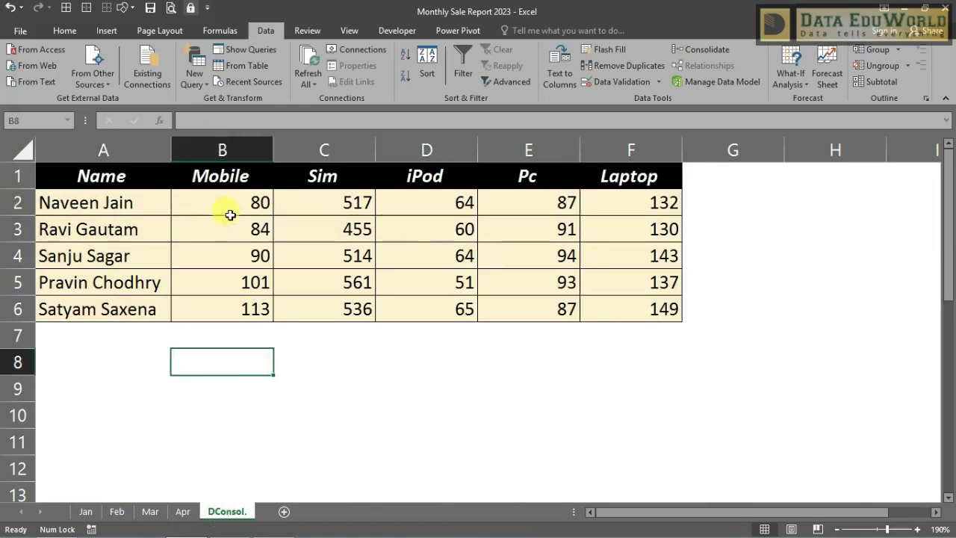
left_click_drag(226, 200, 610, 309)
left_click(511, 273)
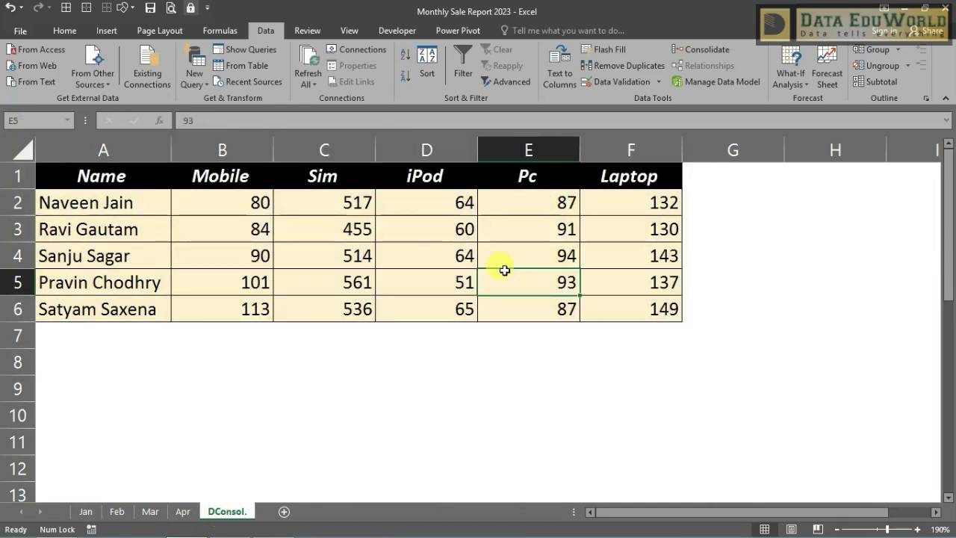
left_click_drag(253, 197, 603, 319)
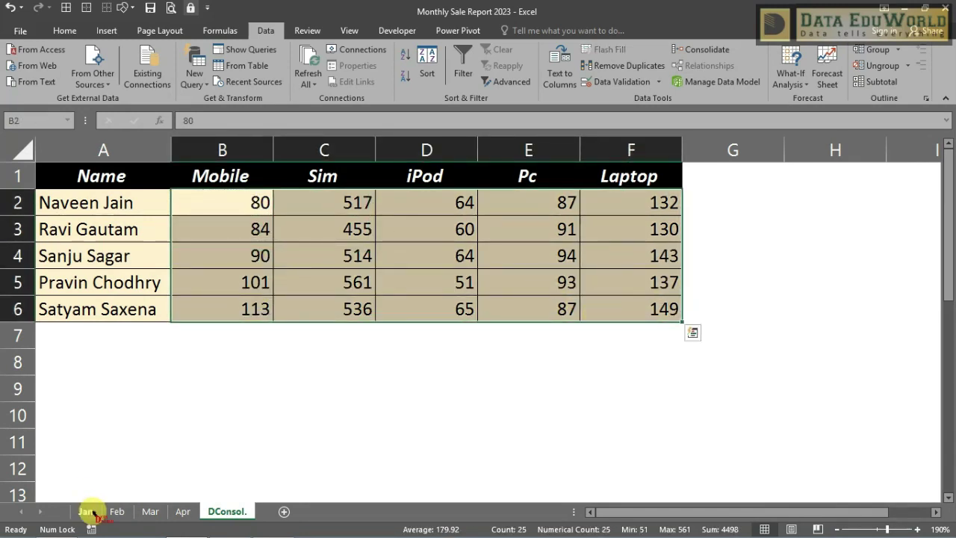
Set the Mobile figure in B2 of the Jan sheet to 5 and check B2 on the DConsol. sheet.
left_click(85, 511)
left_click(213, 211)
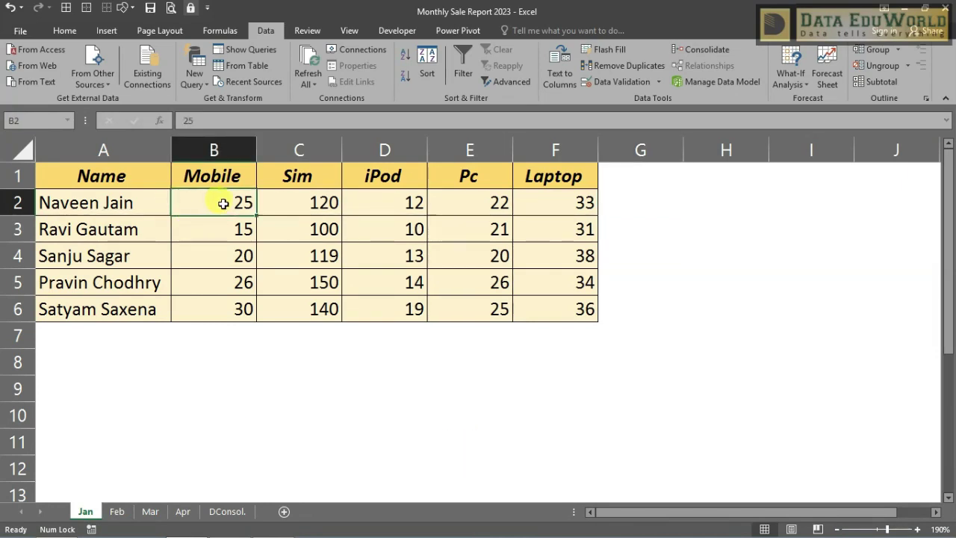
key("Delete")
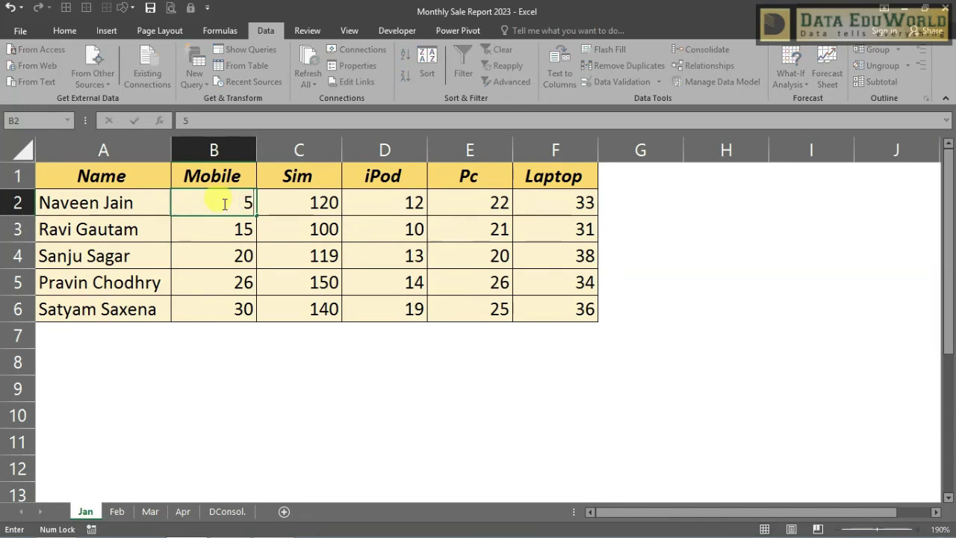
key("Return")
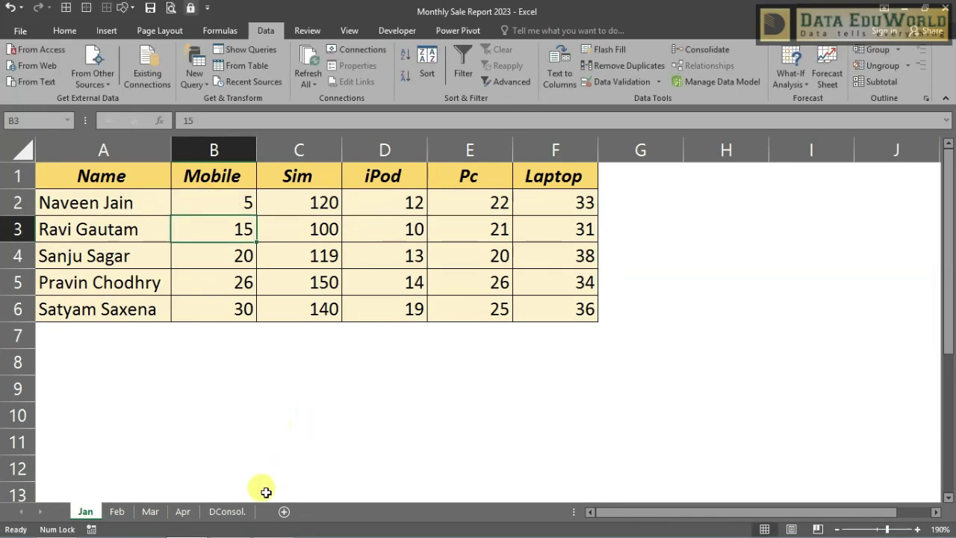
left_click(246, 512)
left_click(255, 206)
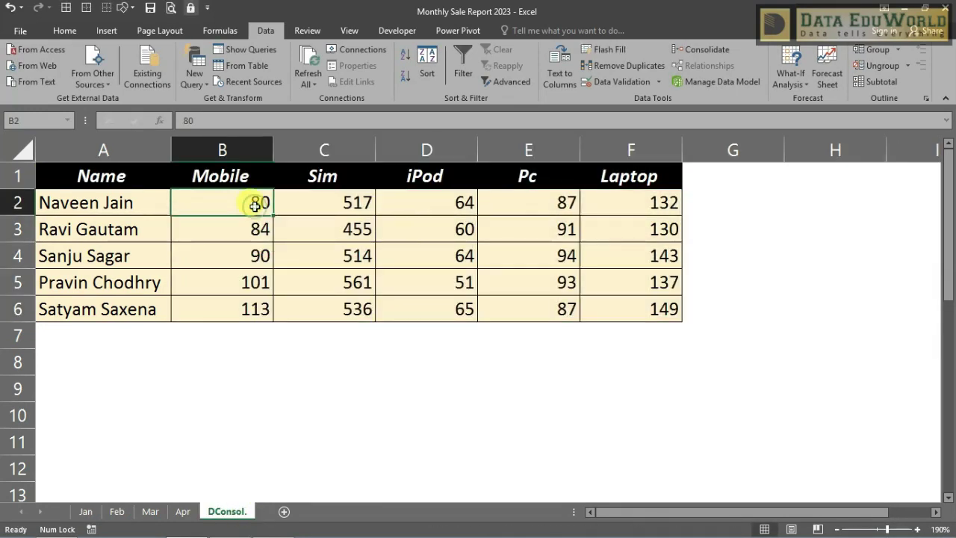
Clear the contents of the whole consolidated table on the DConsol. sheet and select A1.
left_click(499, 288)
key("ctrl+a")
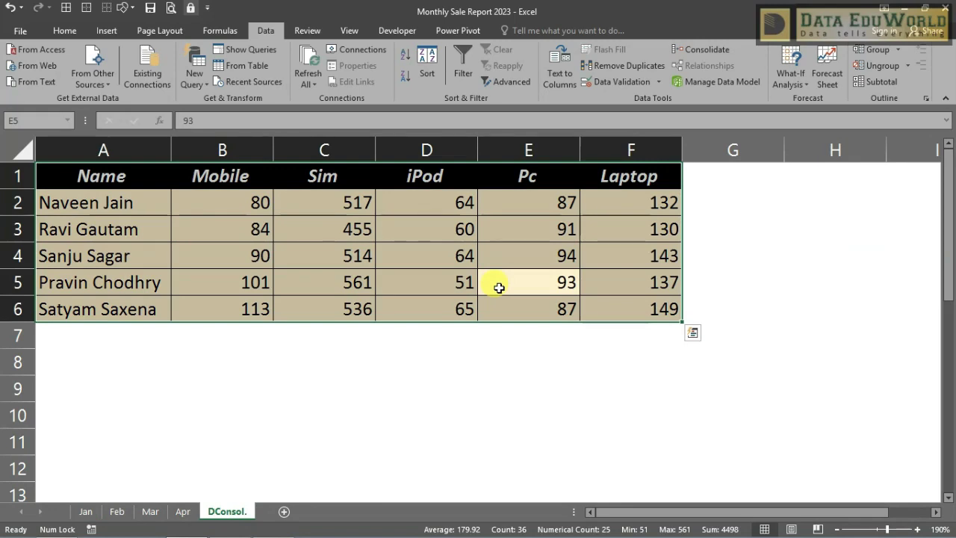
key("Delete")
left_click(499, 287)
left_click(141, 177)
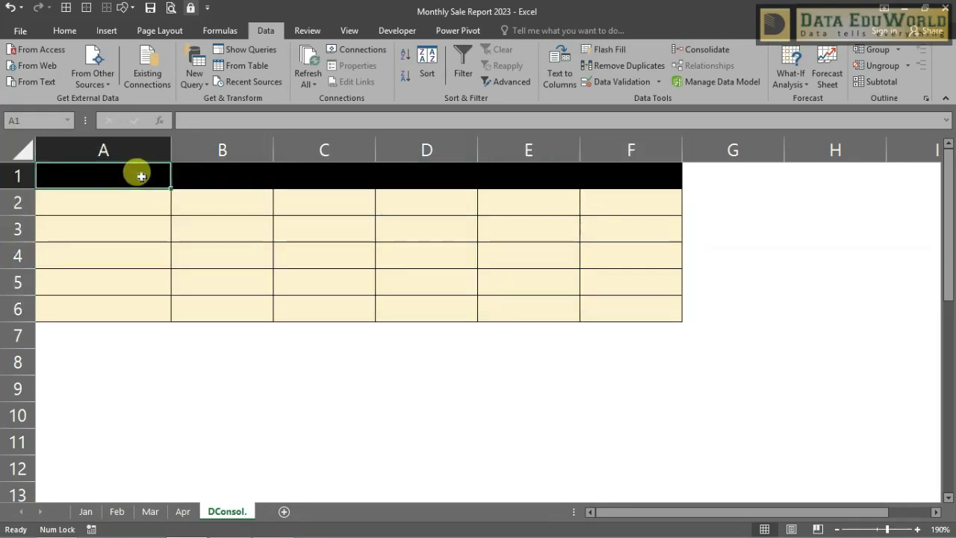
Delete all the existing Jan, Feb, Mar and Apr references from the Consolidate settings.
left_click(704, 50)
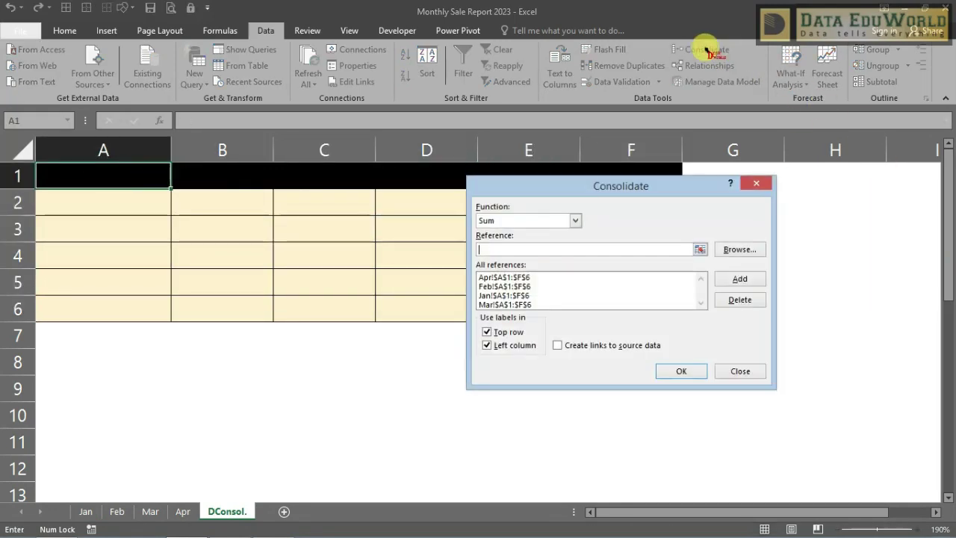
left_click(505, 286)
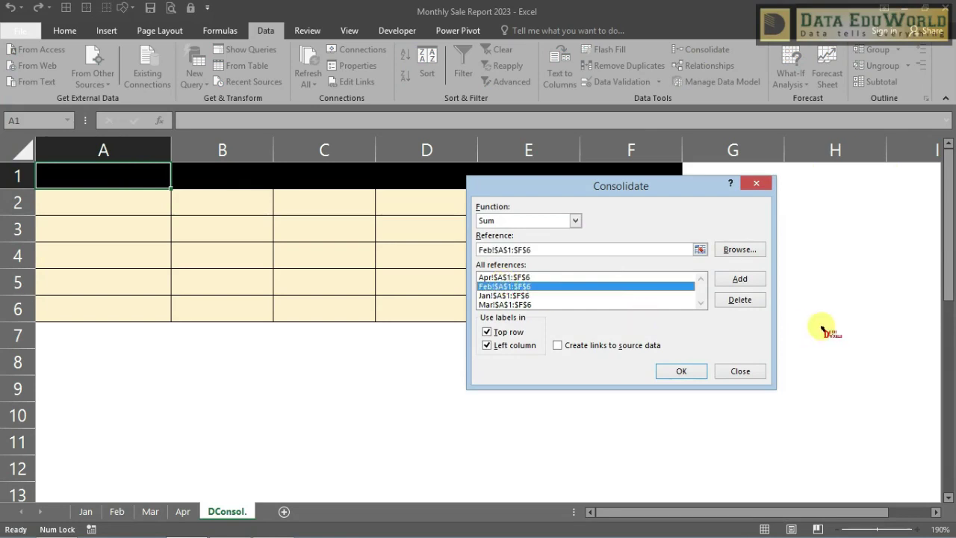
left_click(752, 297)
left_click(655, 278)
left_click(739, 299)
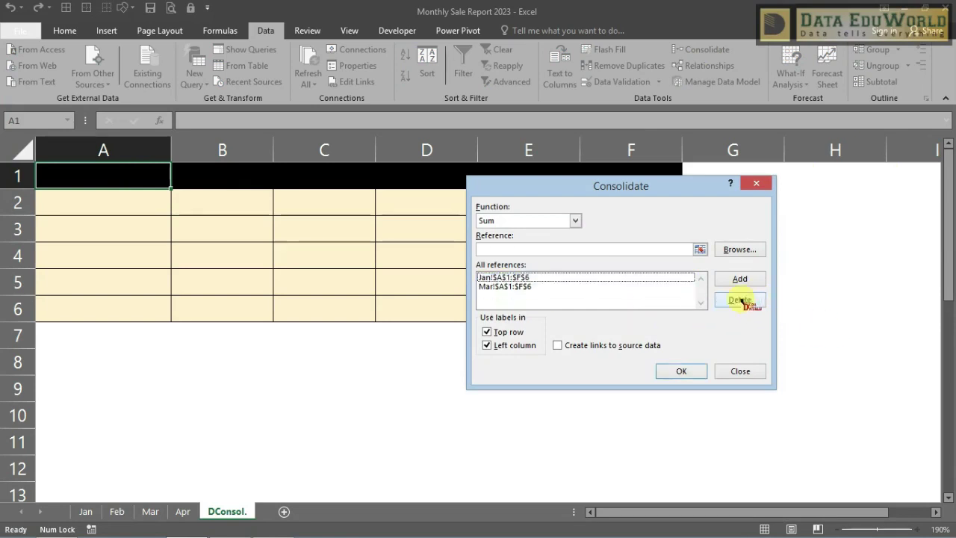
left_click(605, 286)
left_click(747, 301)
left_click(619, 277)
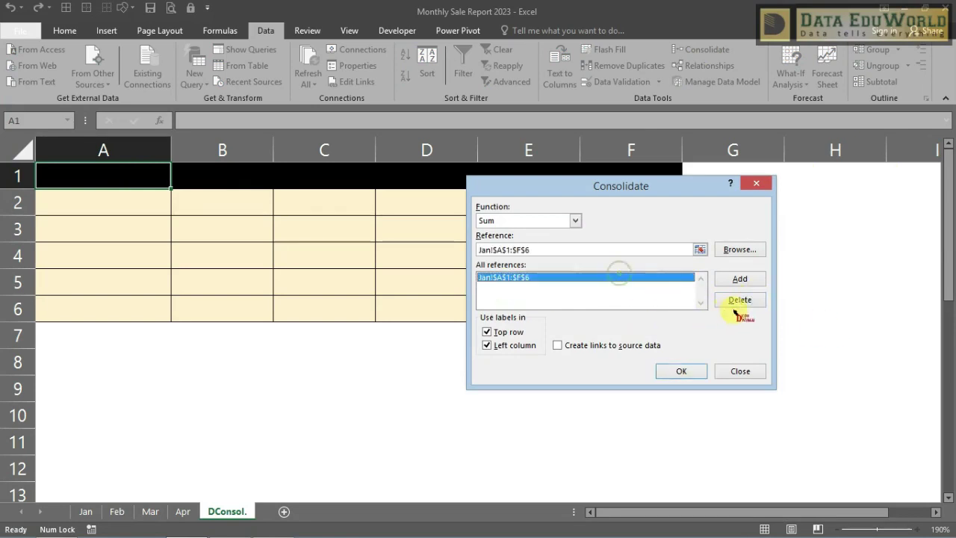
left_click(739, 300)
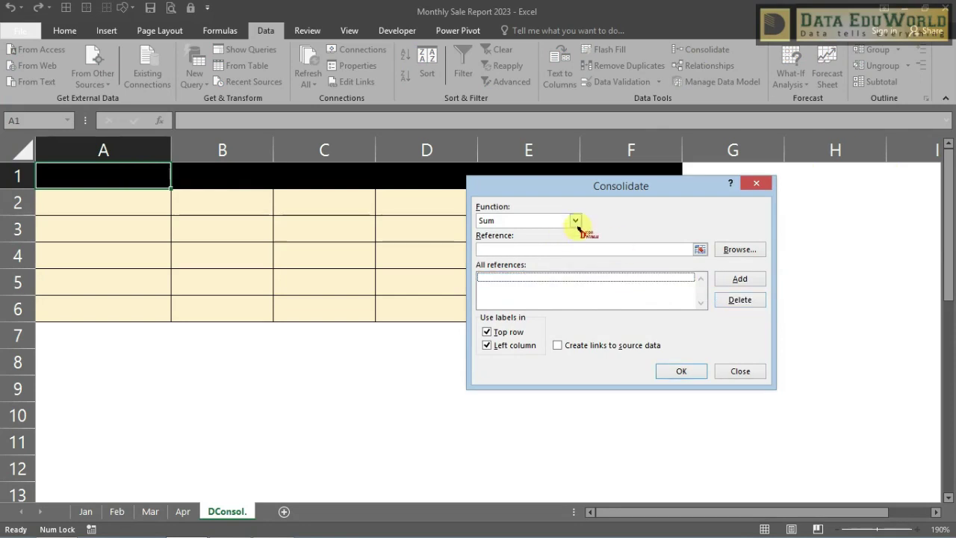
Add Jan!$A$1:$F$6 to the consolidation references.
left_click(700, 249)
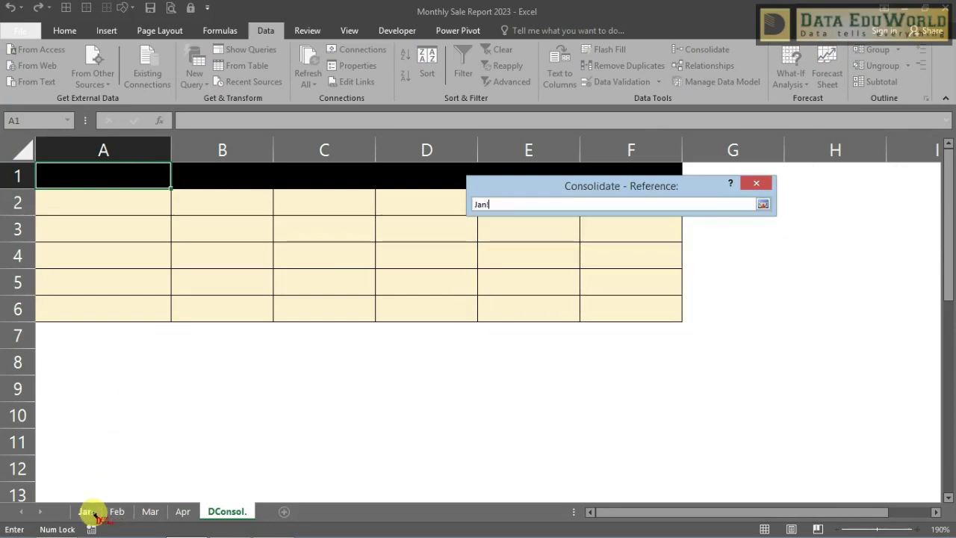
left_click(542, 302)
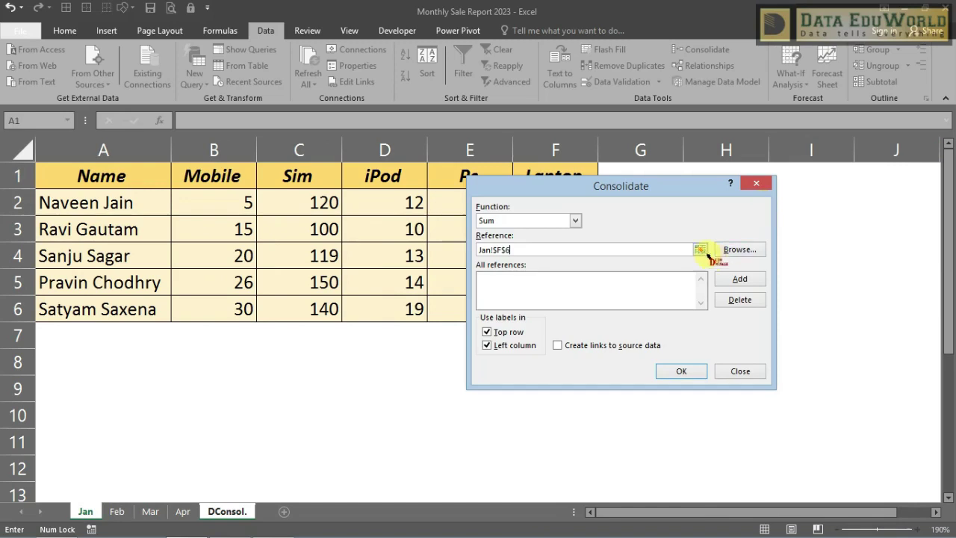
left_click(700, 250)
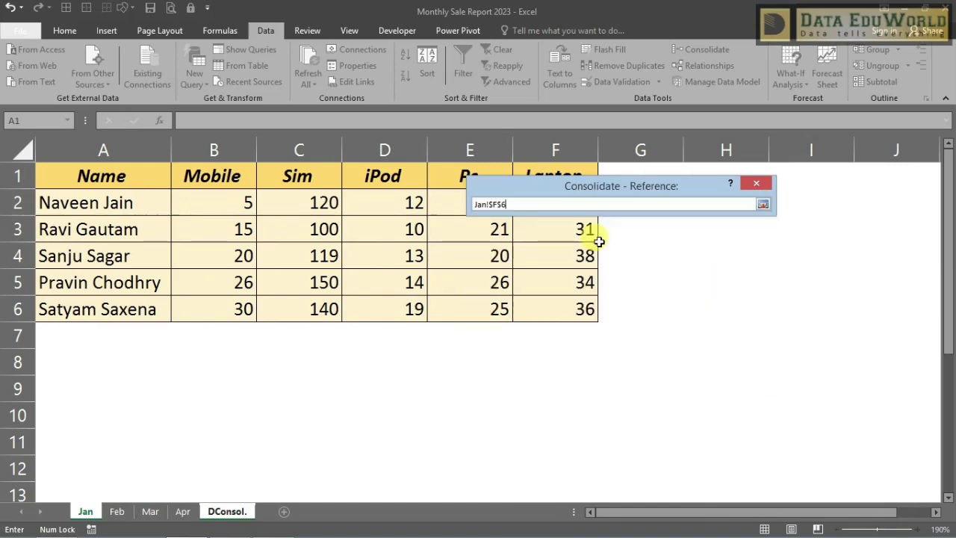
left_click(83, 510)
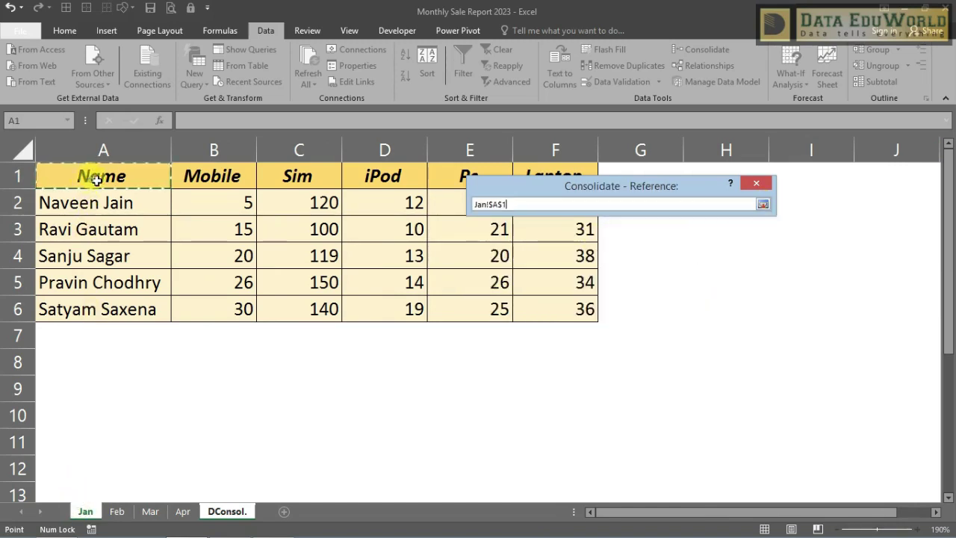
left_click_drag(97, 180, 553, 309)
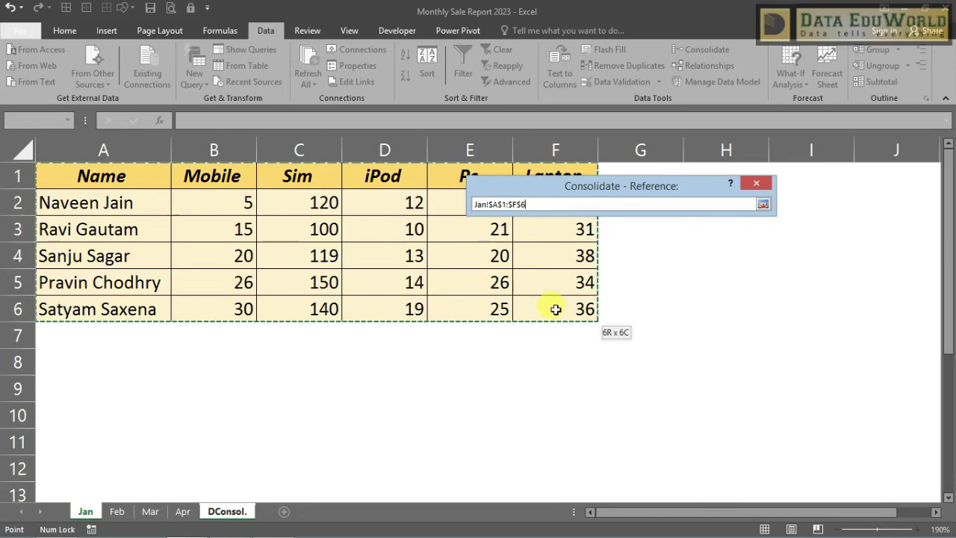
left_click(760, 205)
left_click(739, 279)
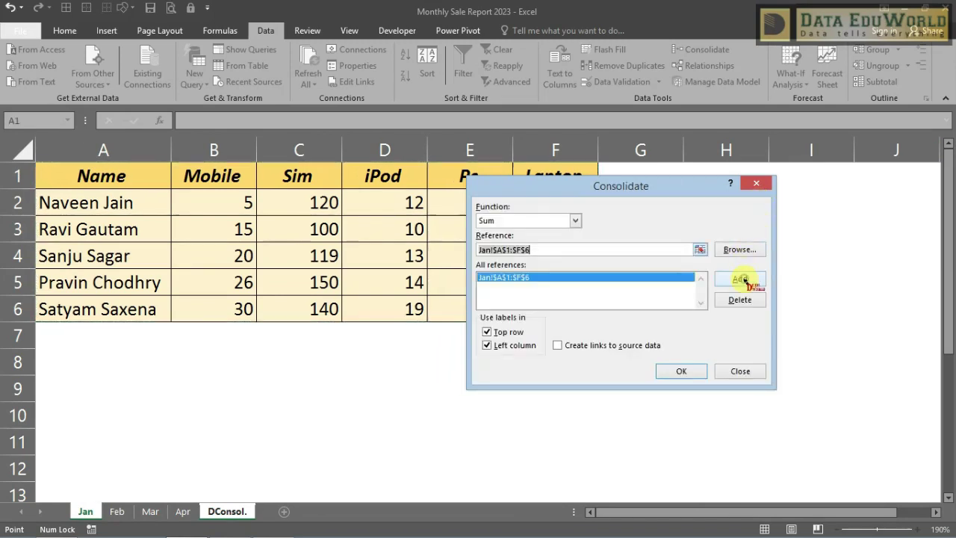
Add Feb!$A$1:$F$6 to the consolidation references.
left_click(700, 250)
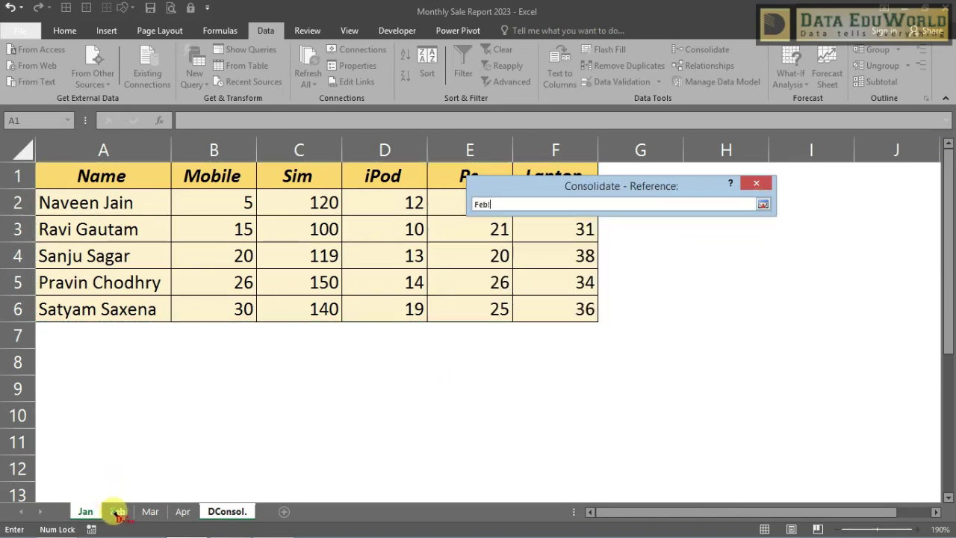
left_click_drag(122, 182, 552, 309)
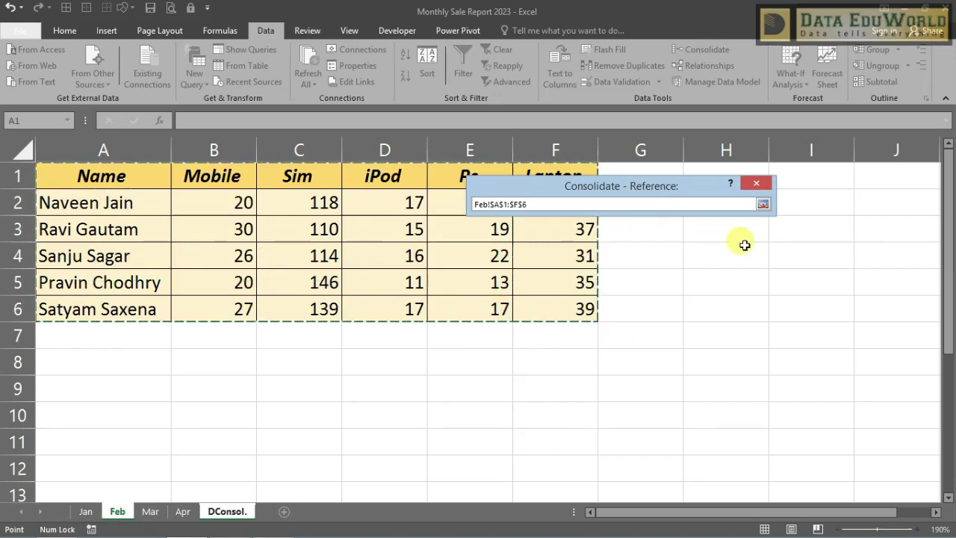
left_click(762, 203)
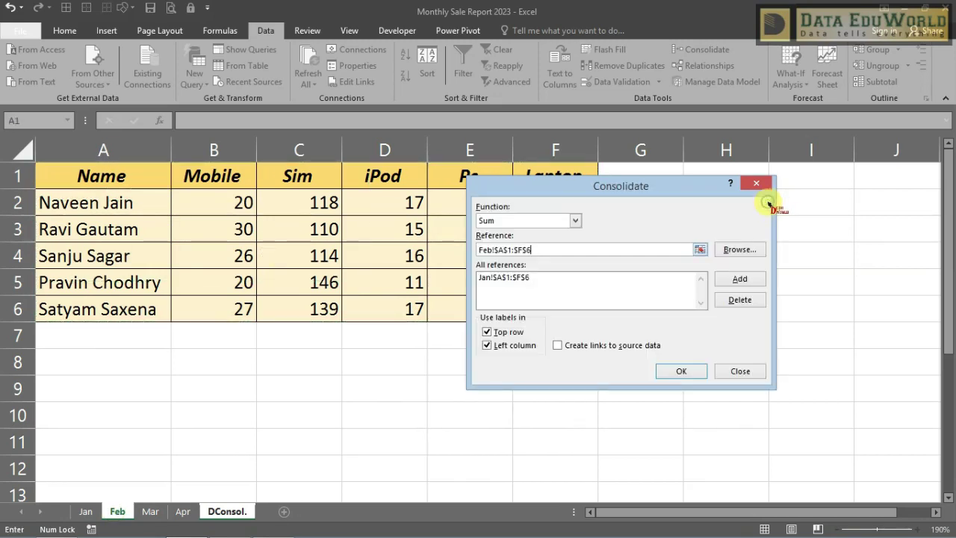
left_click(758, 280)
Add Mar!$A$1:$F$6 to the consolidation references.
left_click(149, 511)
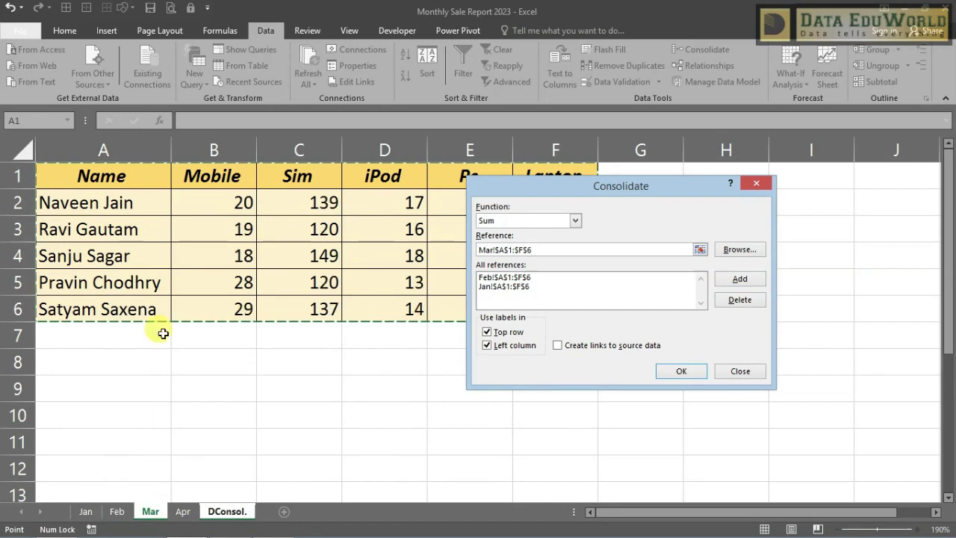
left_click_drag(119, 180, 538, 298)
left_click(757, 280)
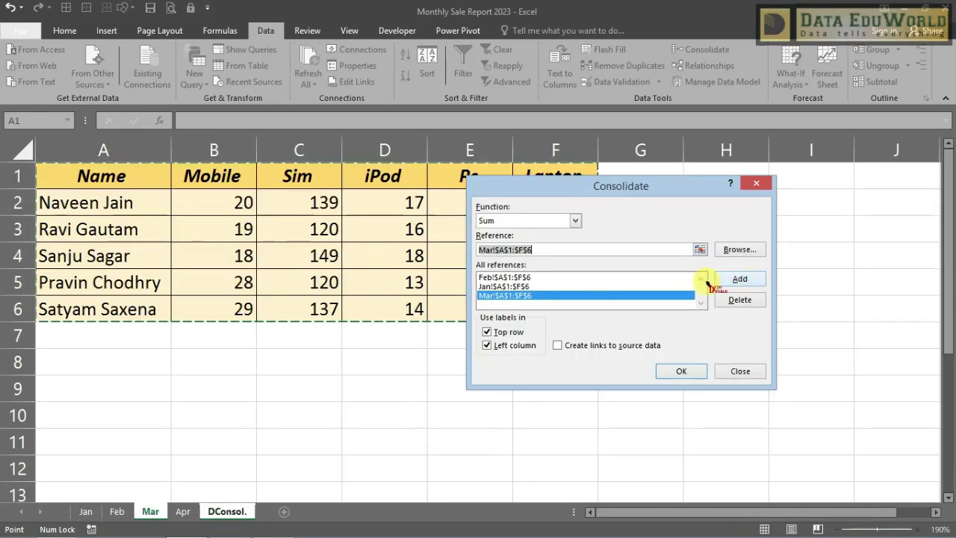
Add Apr!$A$1:$F$6 to the consolidation references.
left_click(183, 510)
left_click_drag(129, 174, 561, 310)
left_click(739, 280)
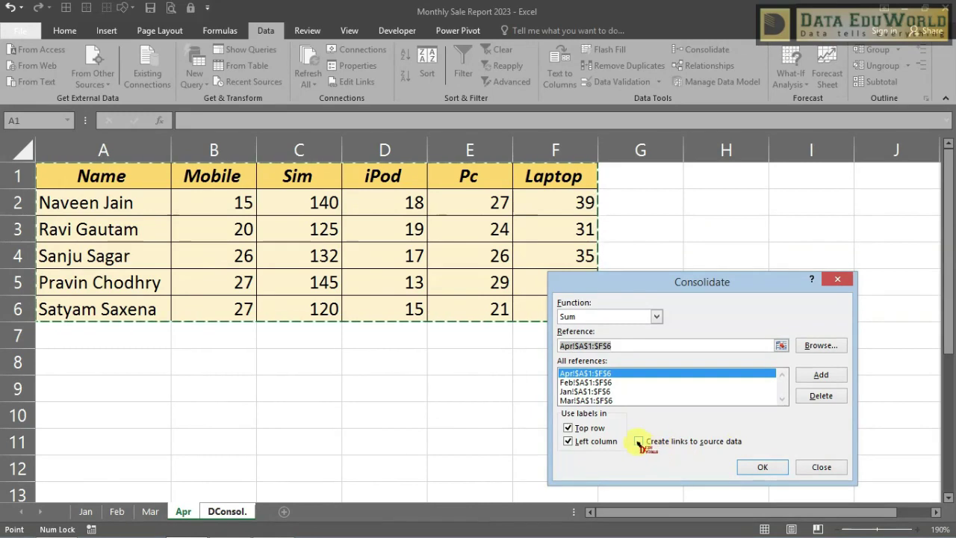
Turn on links to the source data and run the consolidation into the DConsol. sheet.
left_click(638, 441)
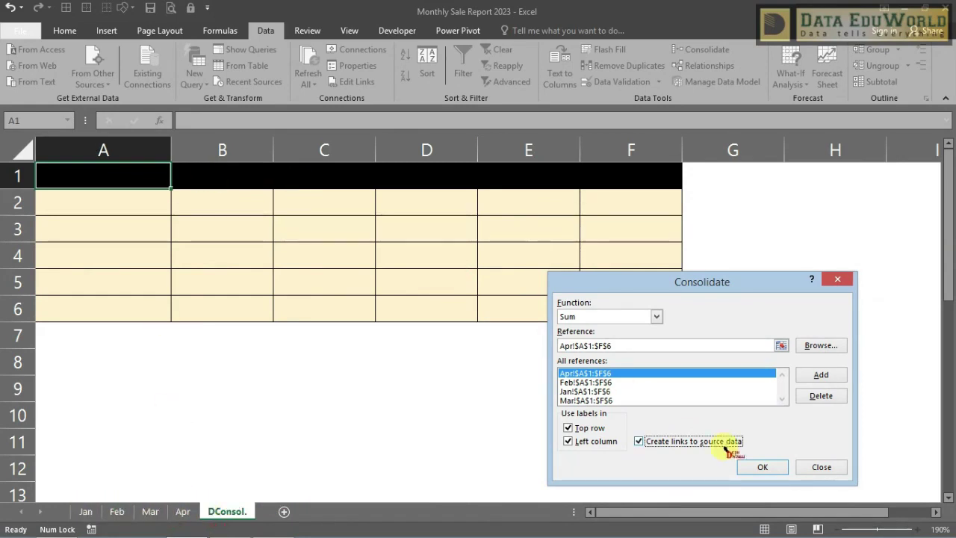
left_click(761, 468)
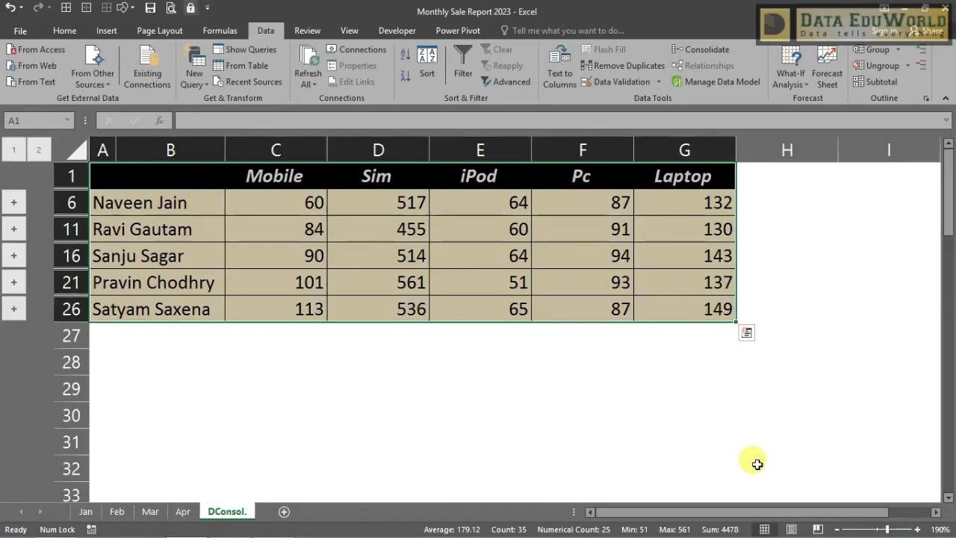
left_click(657, 369)
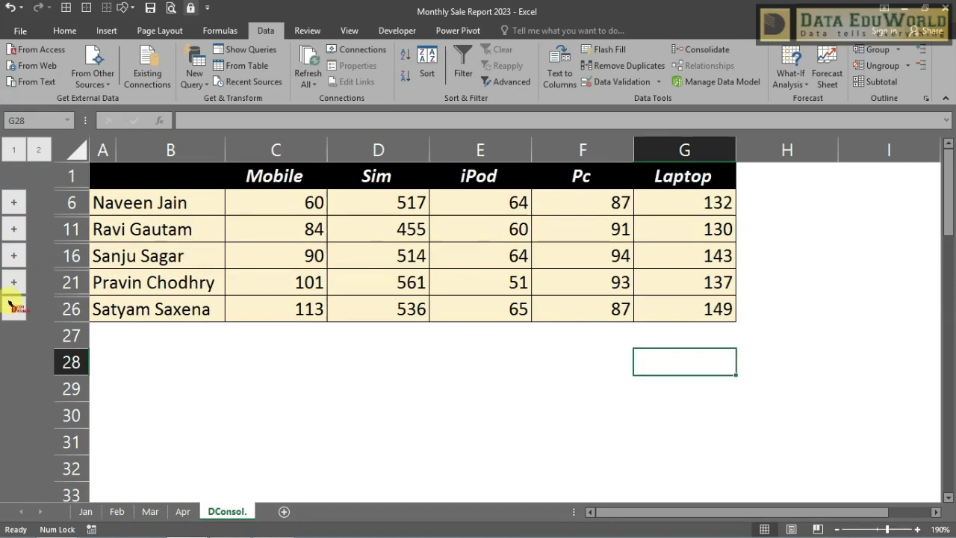
Expand the outline to level 2 to review the monthly source rows, and return to the DConsol. sheet from Jan.
left_click(41, 152)
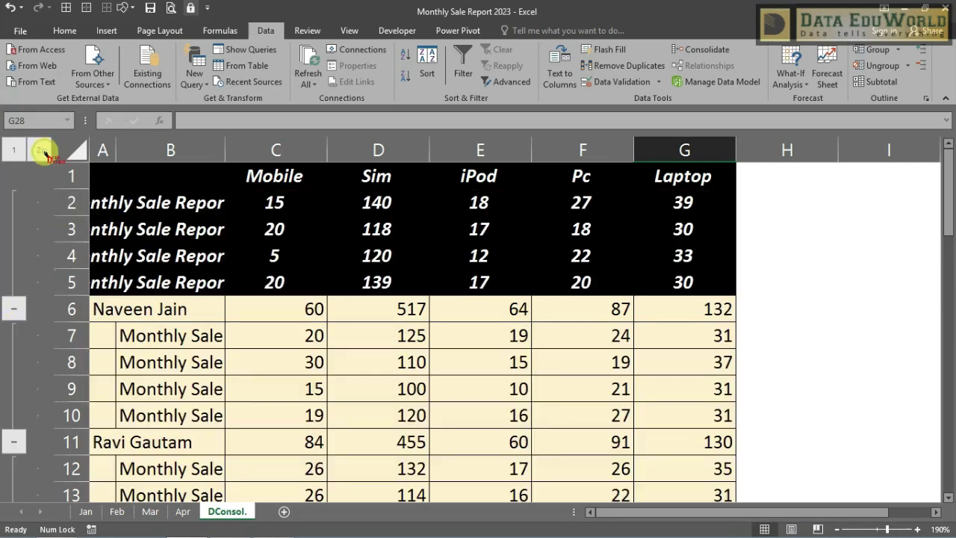
scroll(161, 330, "down", 2)
scroll(160, 330, "down", 6)
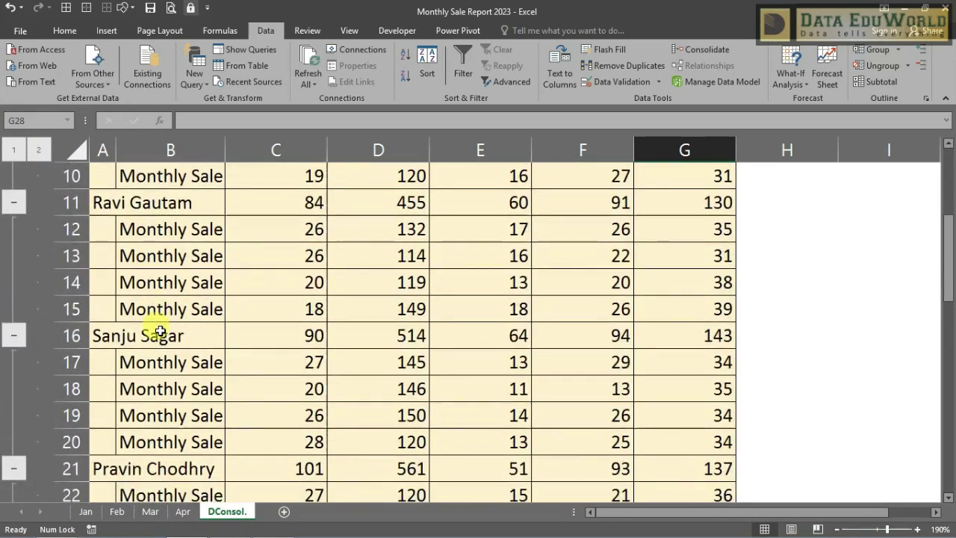
scroll(159, 330, "up", 6)
scroll(161, 333, "up", 2)
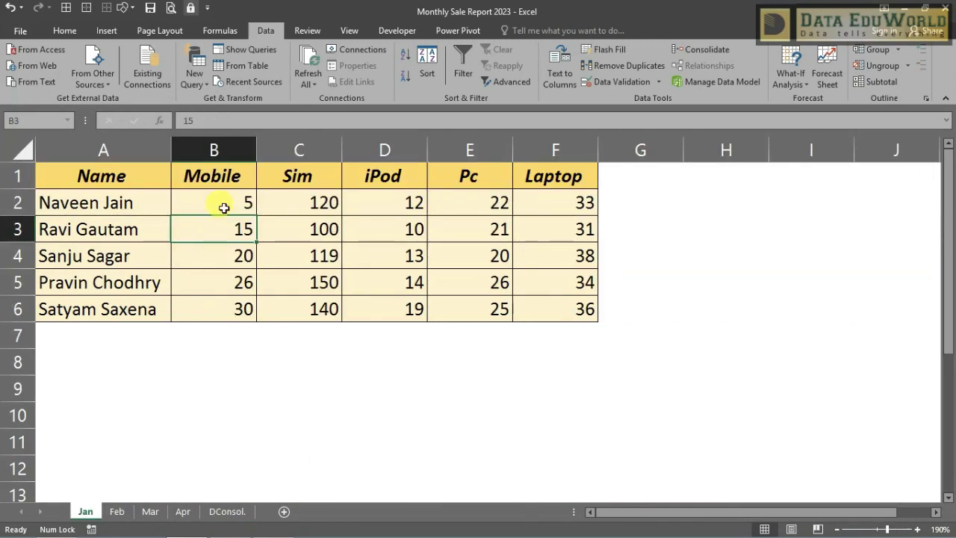
left_click(216, 513)
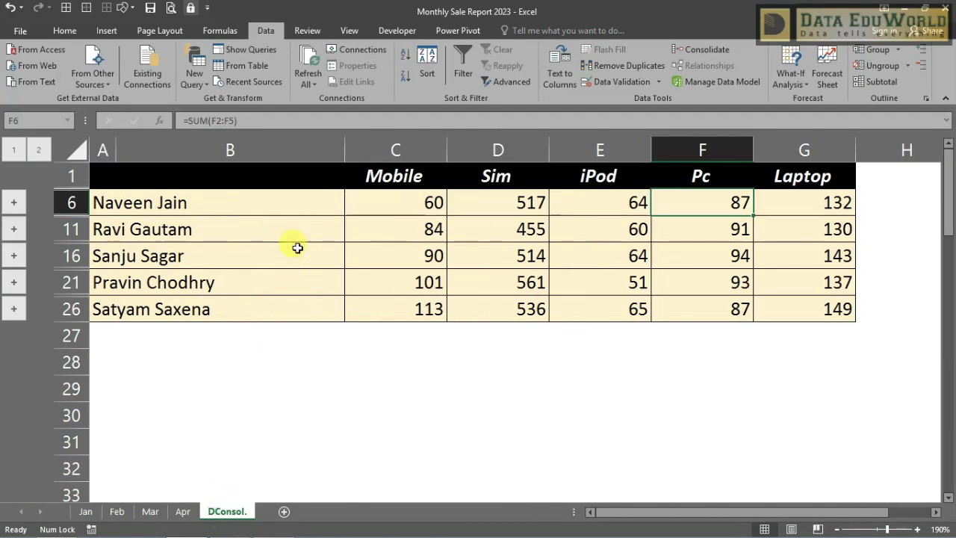
Set the Mobile figure in cell B2 of the Jan sheet to 25 and check the linked total in C6 of DConsol.
left_click(409, 211)
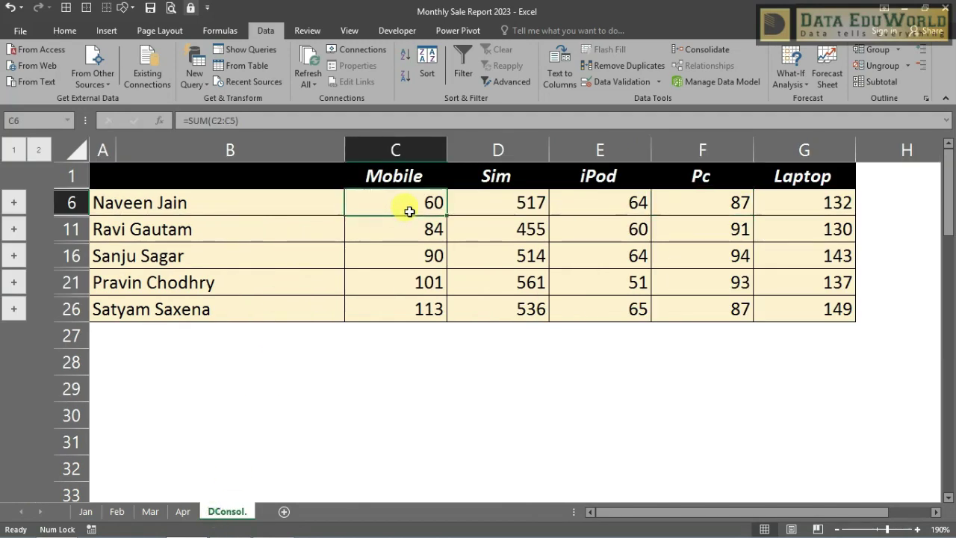
left_click(85, 512)
left_click(236, 205)
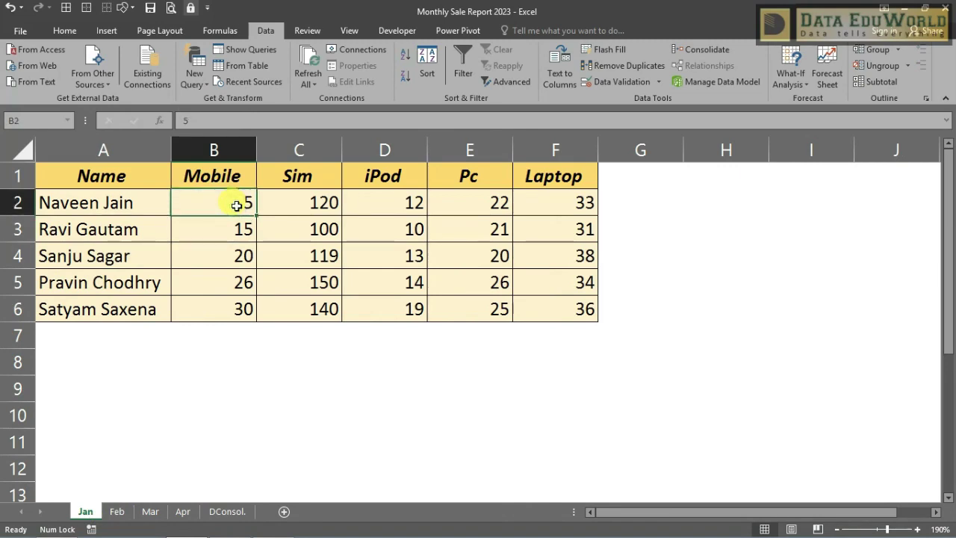
key("Return")
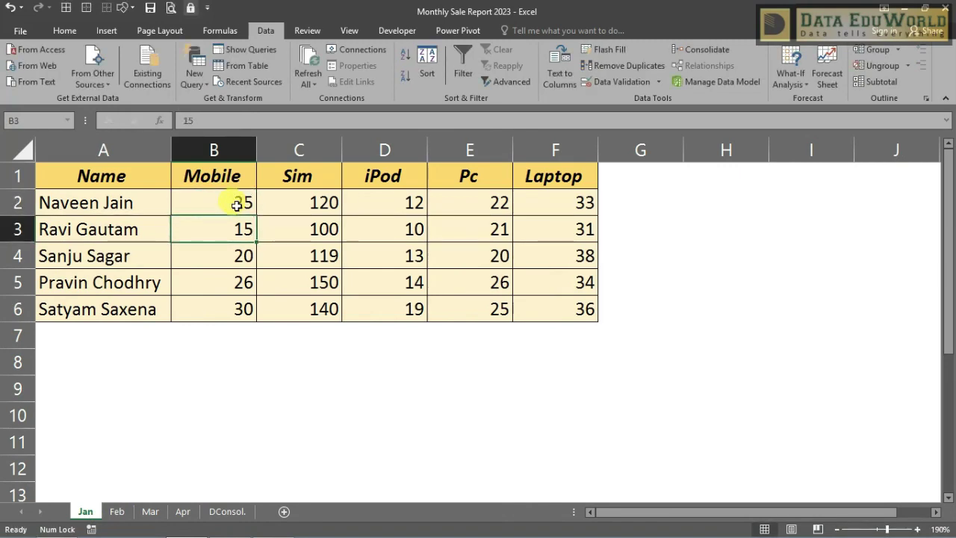
left_click(226, 510)
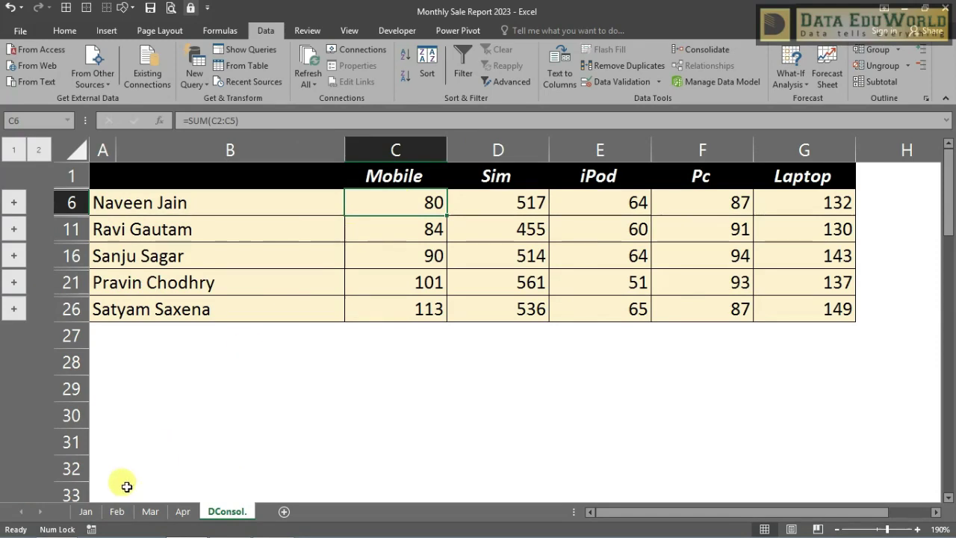
left_click(86, 512)
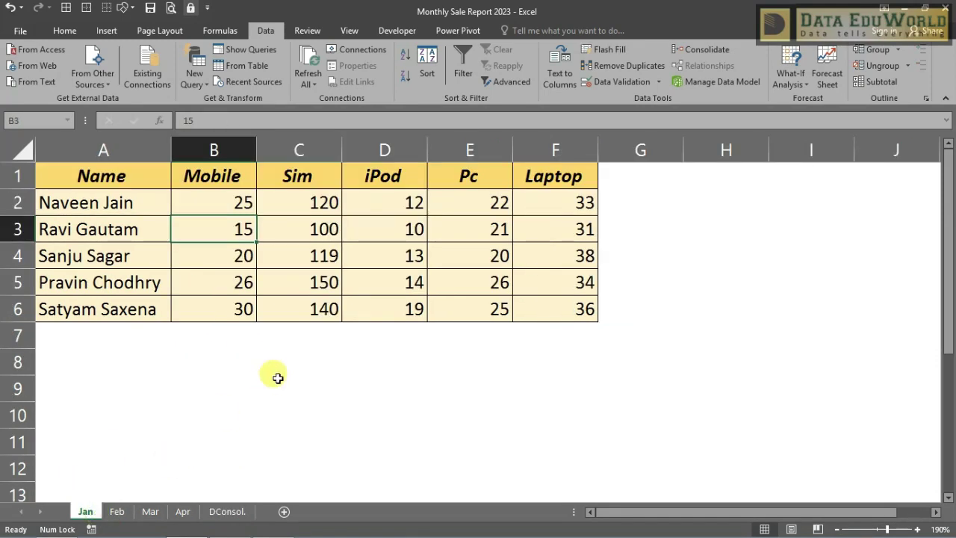
left_click(227, 511)
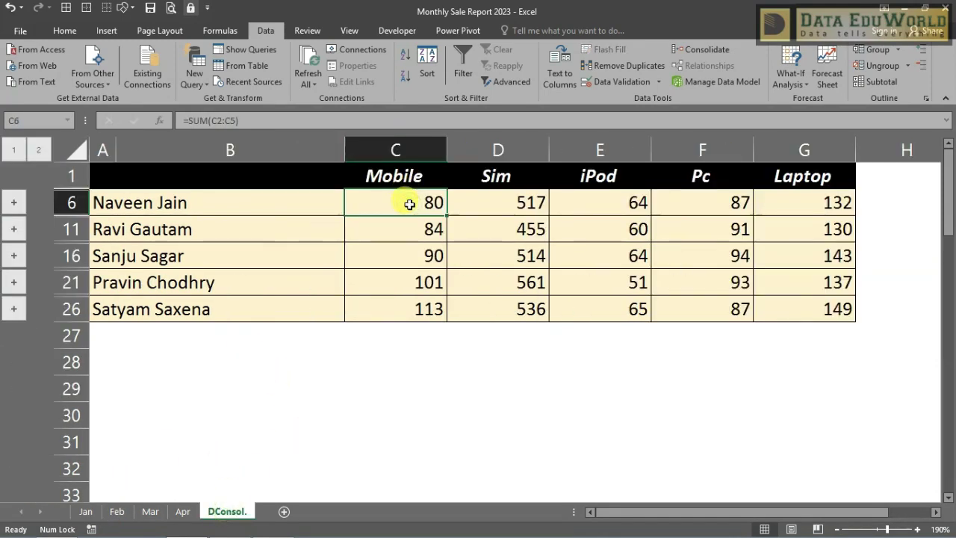
Expand the outline group above row 6 and examine its monthly source values for Mobile, Sim, iPod, Pc and Laptop.
left_click(15, 202)
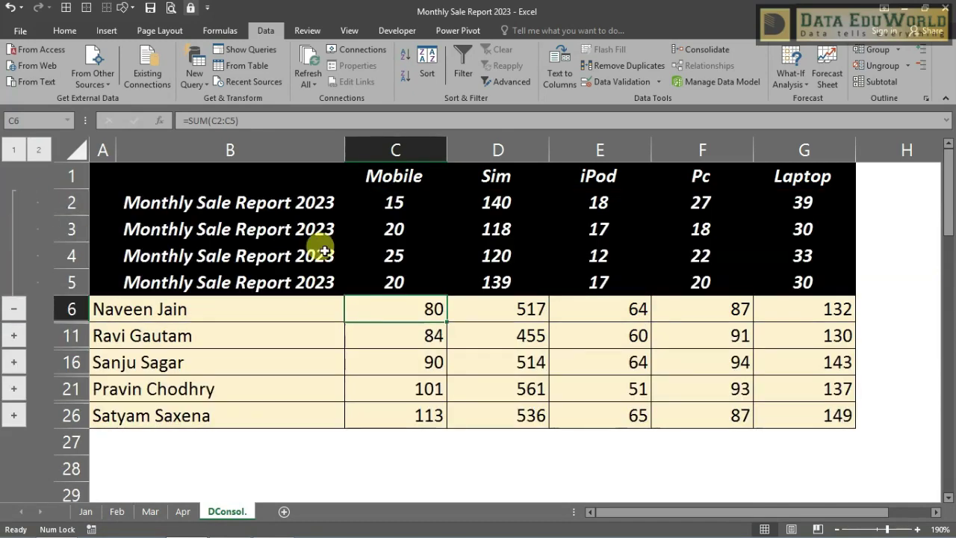
left_click_drag(239, 305, 264, 185)
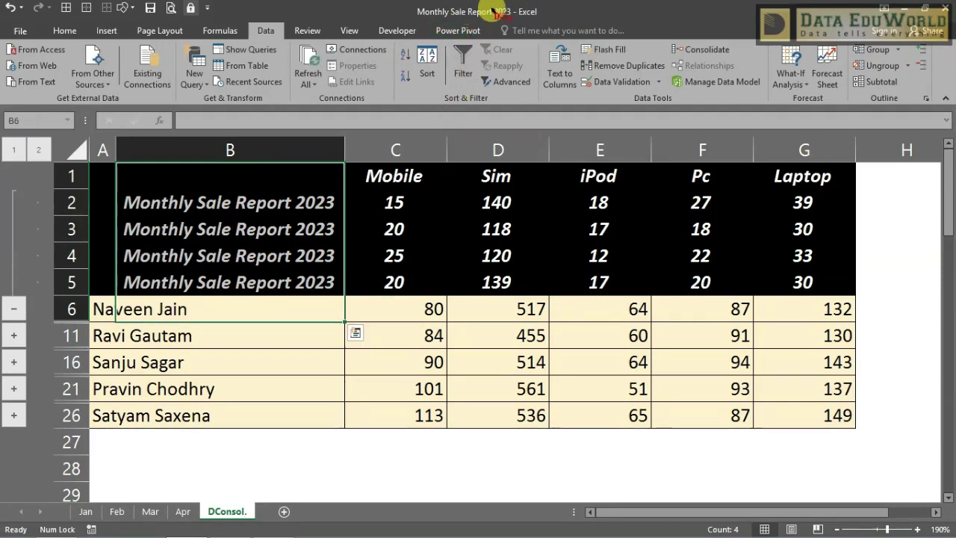
key("ctrl+q")
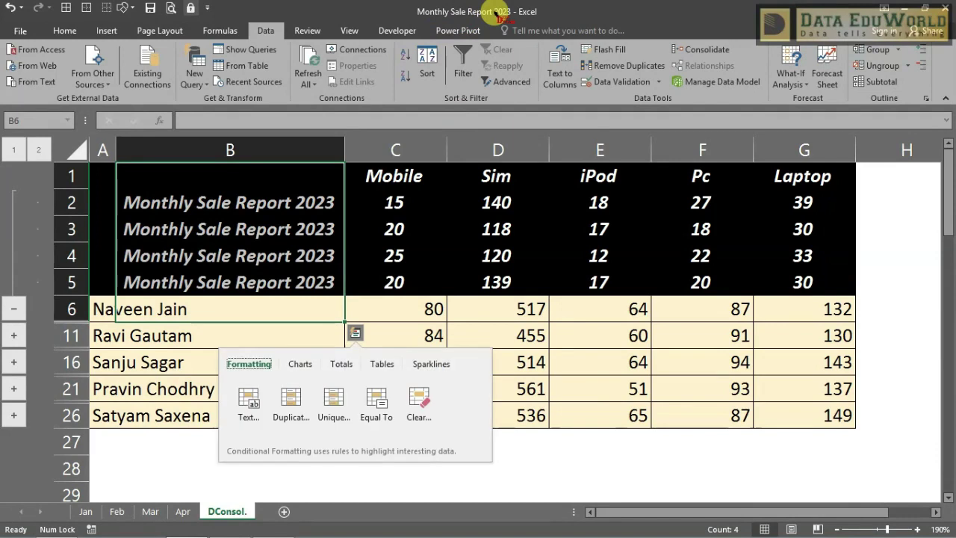
key("Escape")
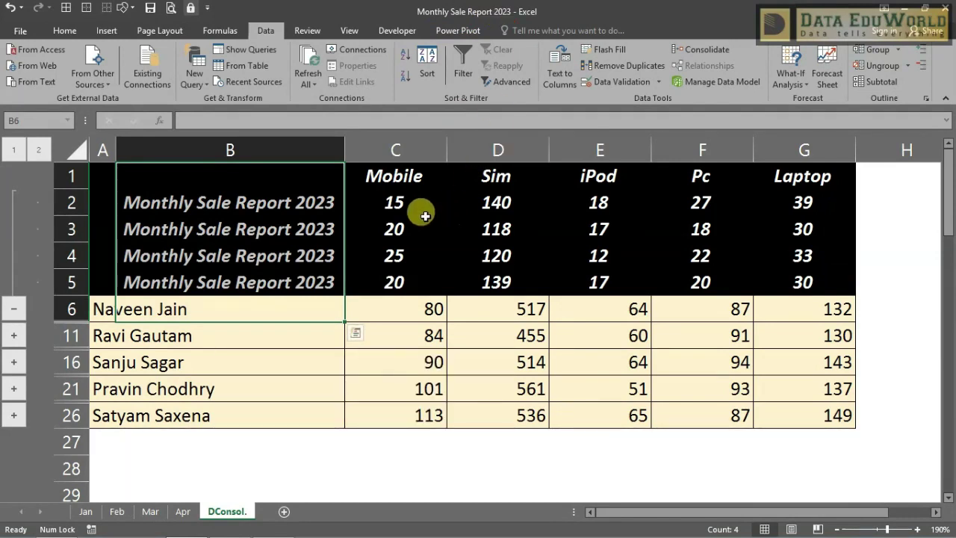
left_click(407, 202)
left_click_drag(408, 228, 405, 279)
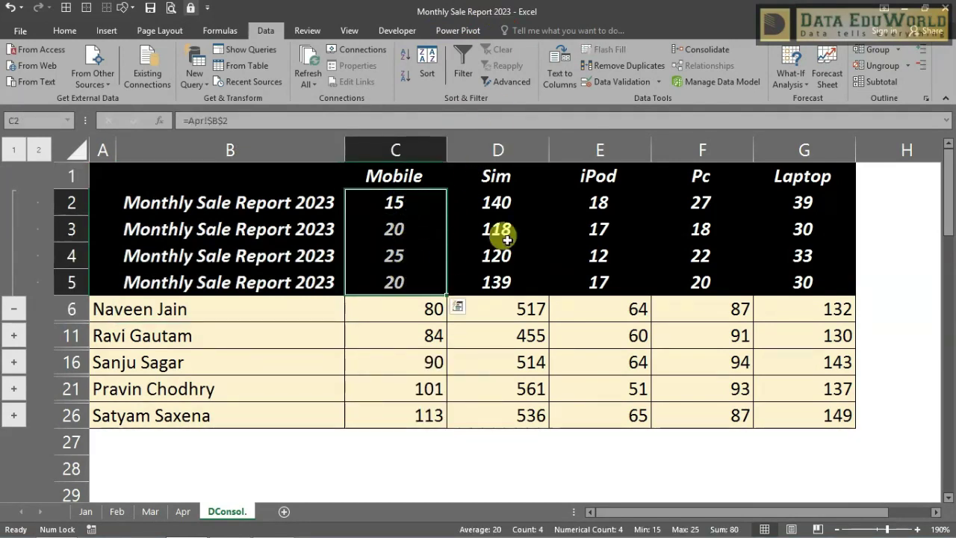
left_click_drag(519, 201, 513, 273)
left_click_drag(610, 194, 598, 278)
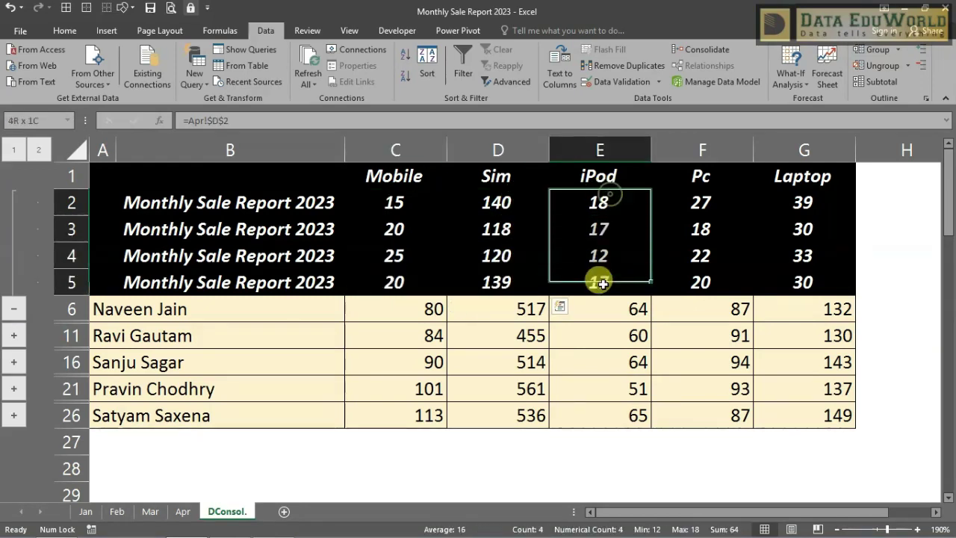
left_click_drag(709, 203, 706, 308)
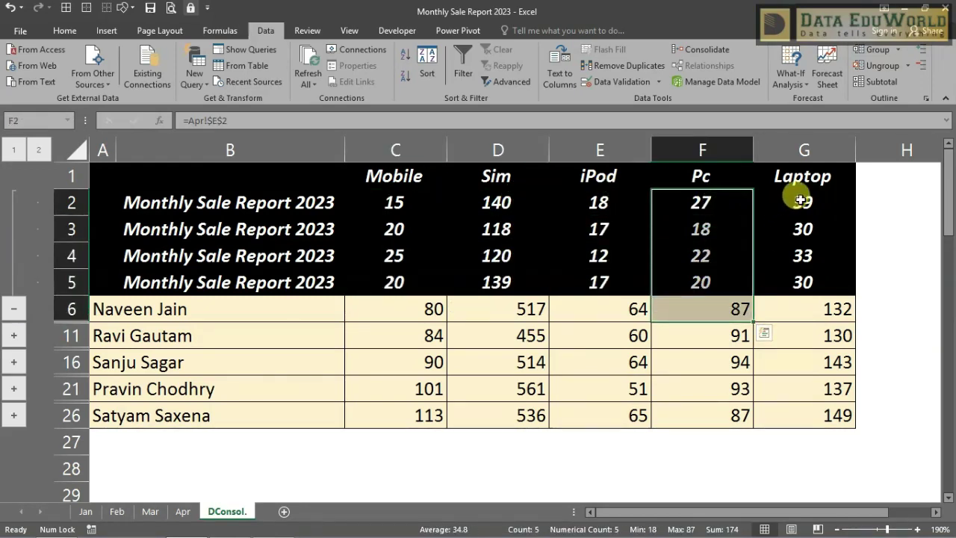
left_click_drag(801, 195, 802, 280)
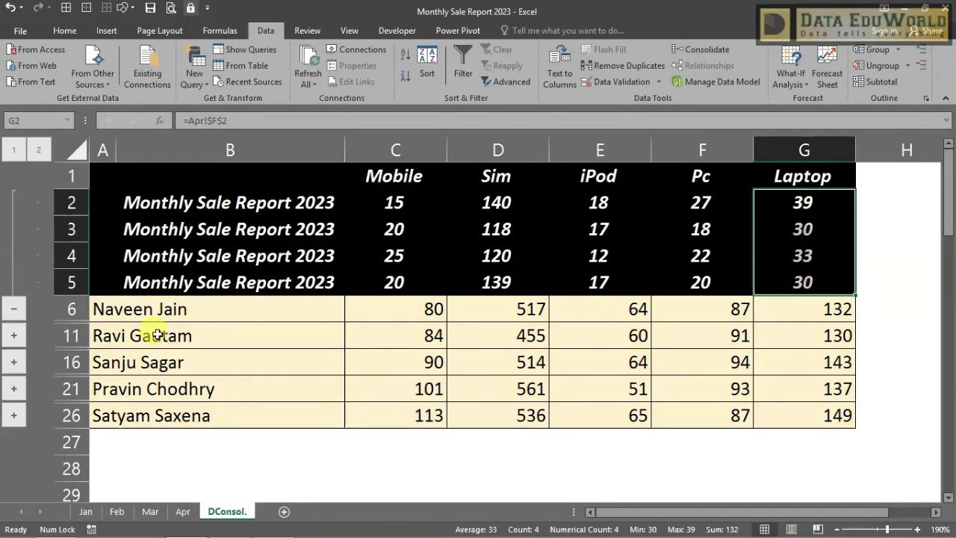
Expand the remaining outline groups to review all monthly source rows, and collapse the outline back to level 1.
left_click(15, 336)
scroll(28, 351, "down", 2)
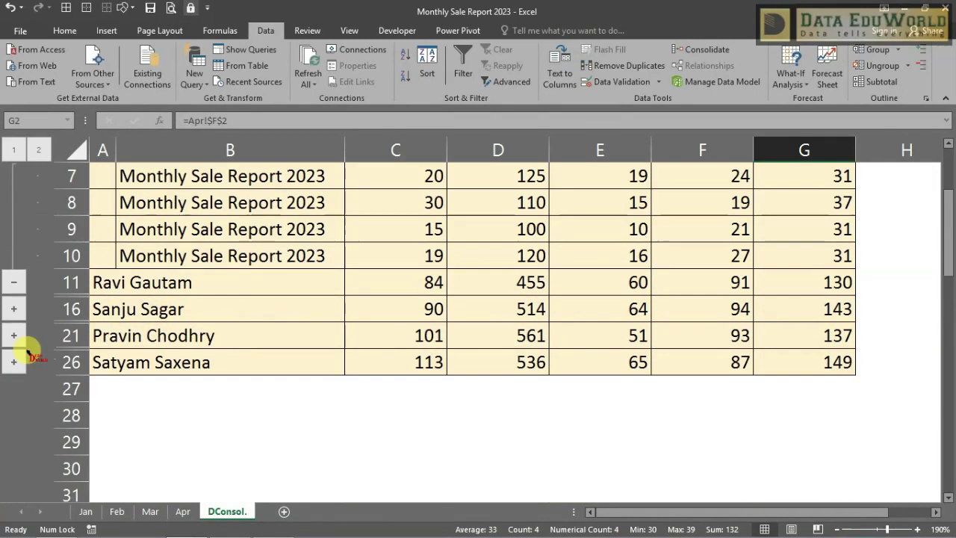
left_click(13, 308)
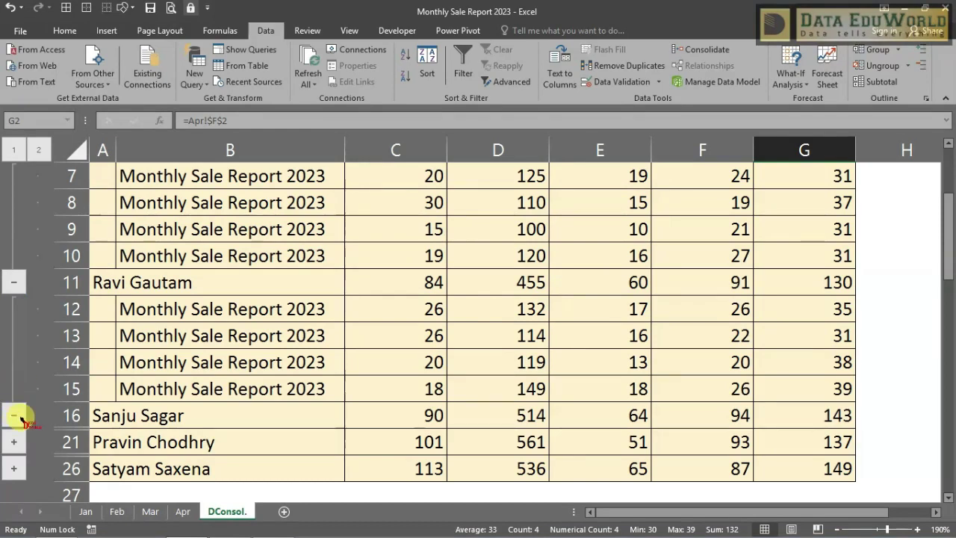
left_click(38, 150)
scroll(326, 396, "down", 4)
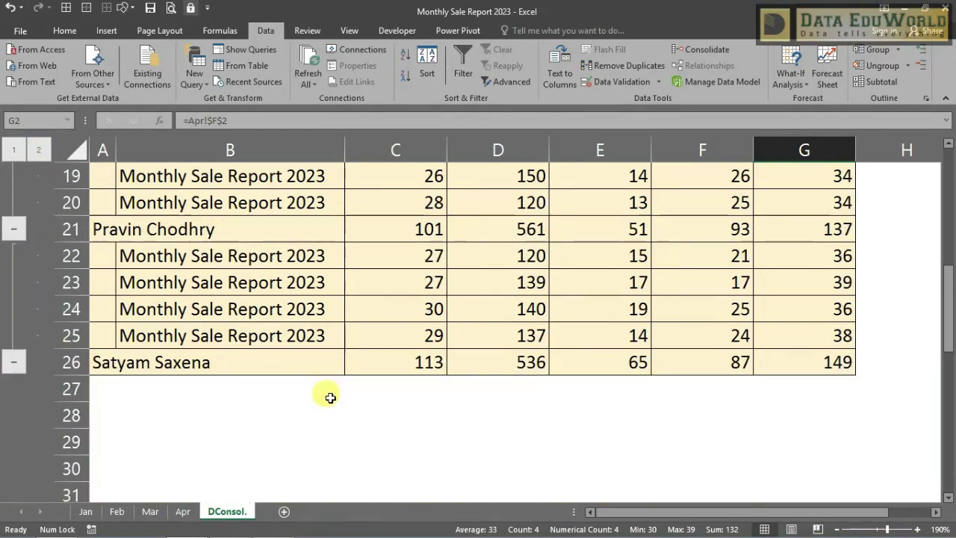
scroll(346, 394, "up", 6)
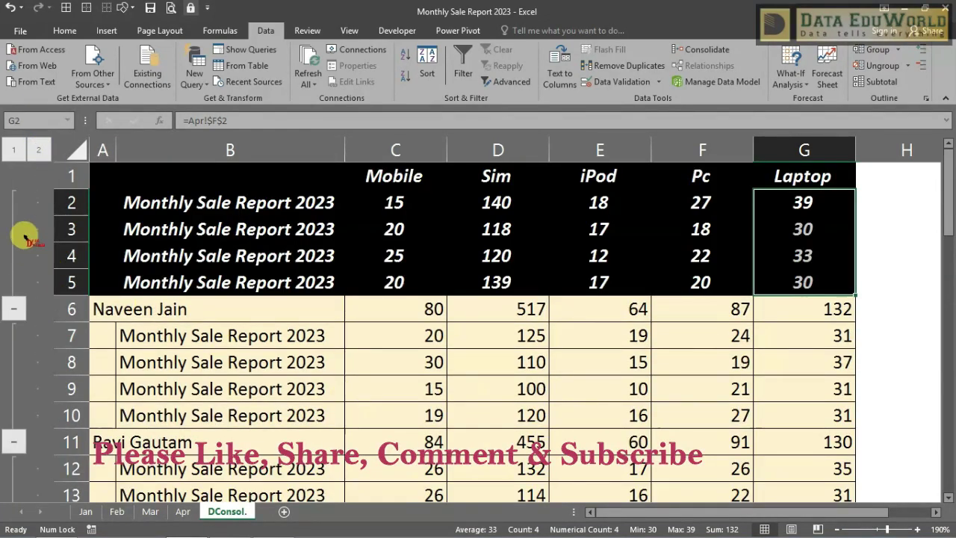
left_click(12, 149)
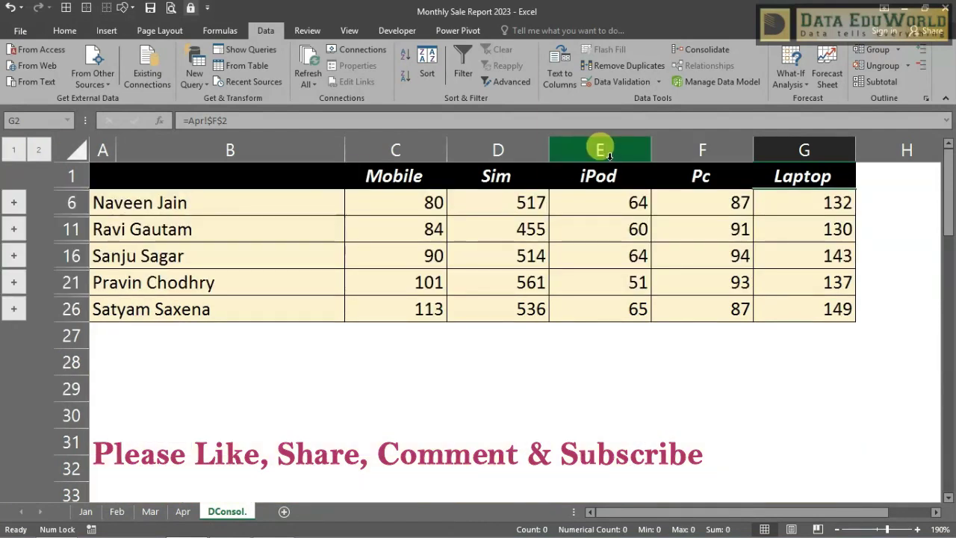